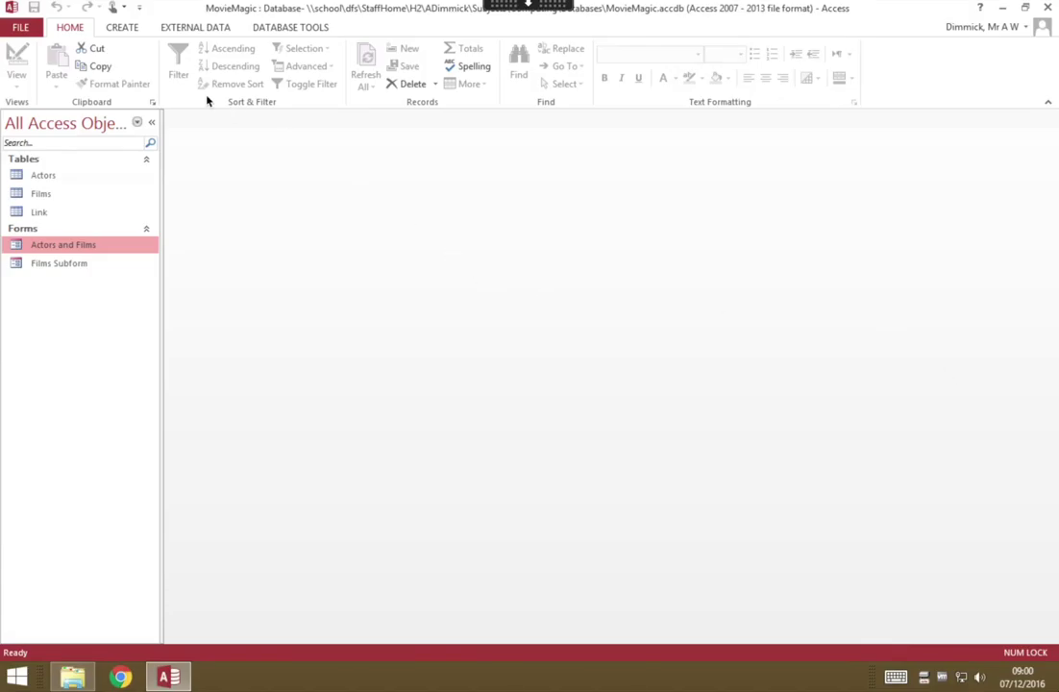
- Start a new query in design view and add the Actors table to it
left_click(125, 28)
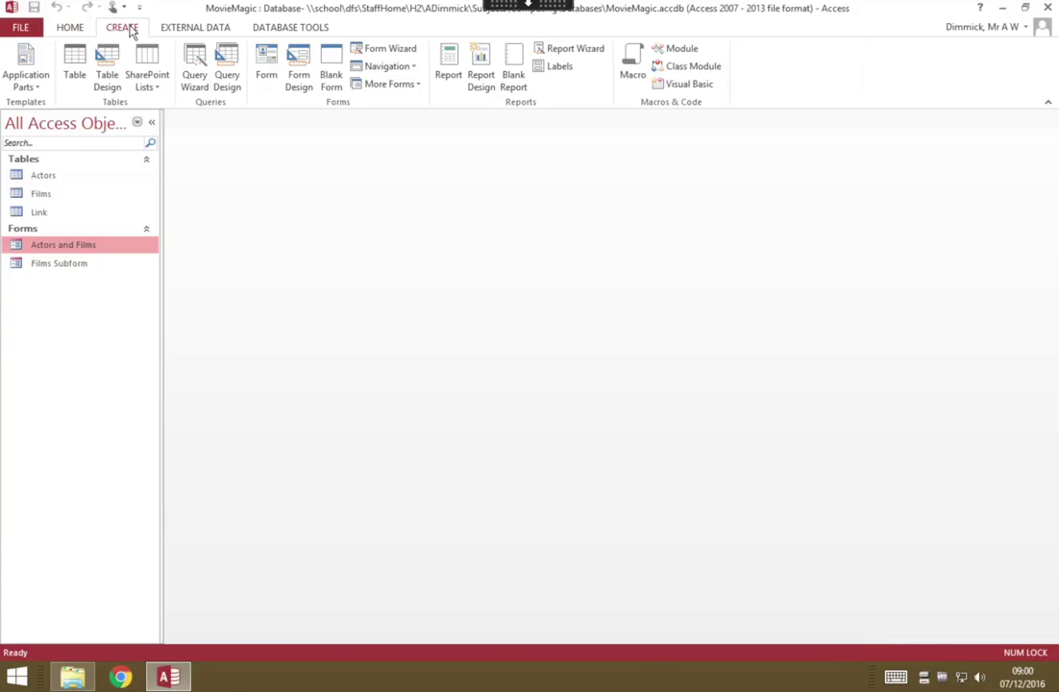
left_click(231, 89)
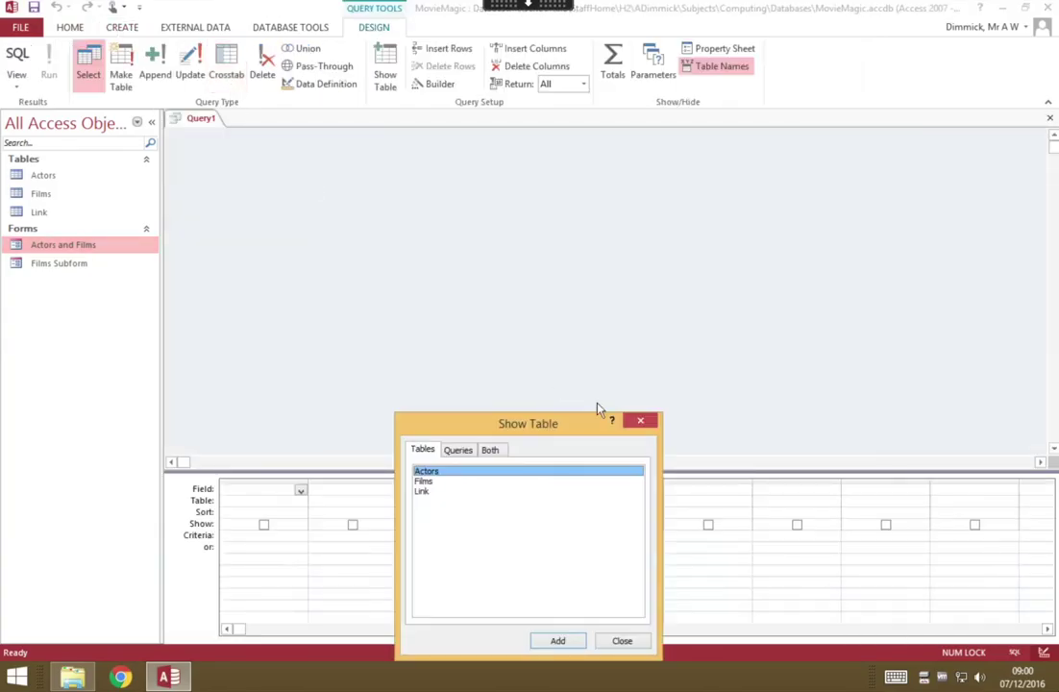
left_click_drag(597, 413, 728, 134)
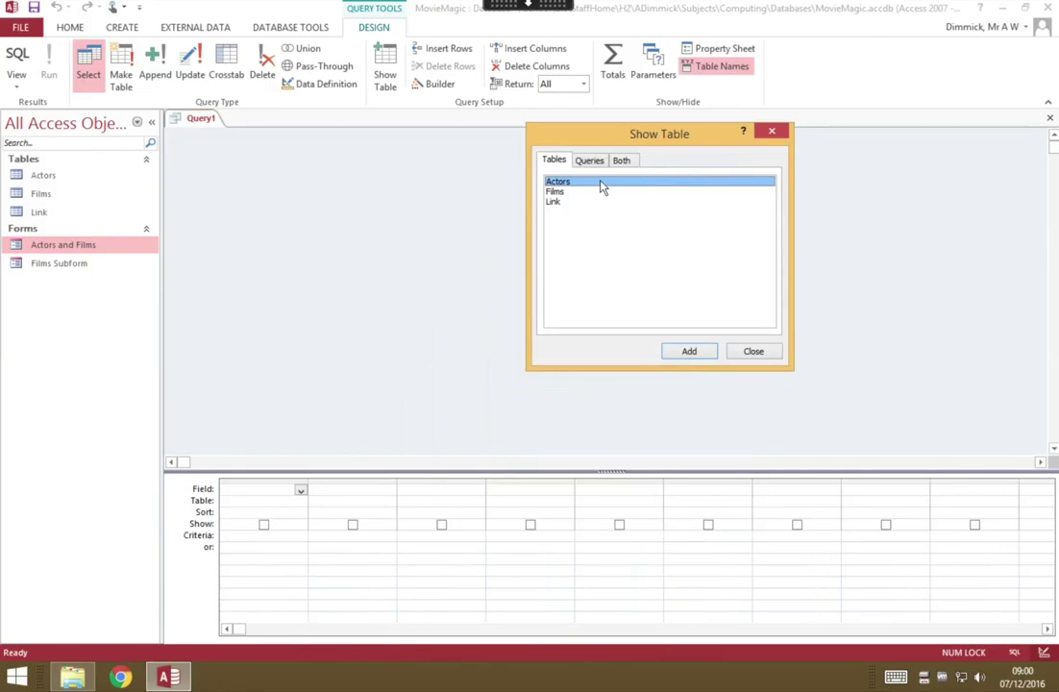
double_click(602, 187)
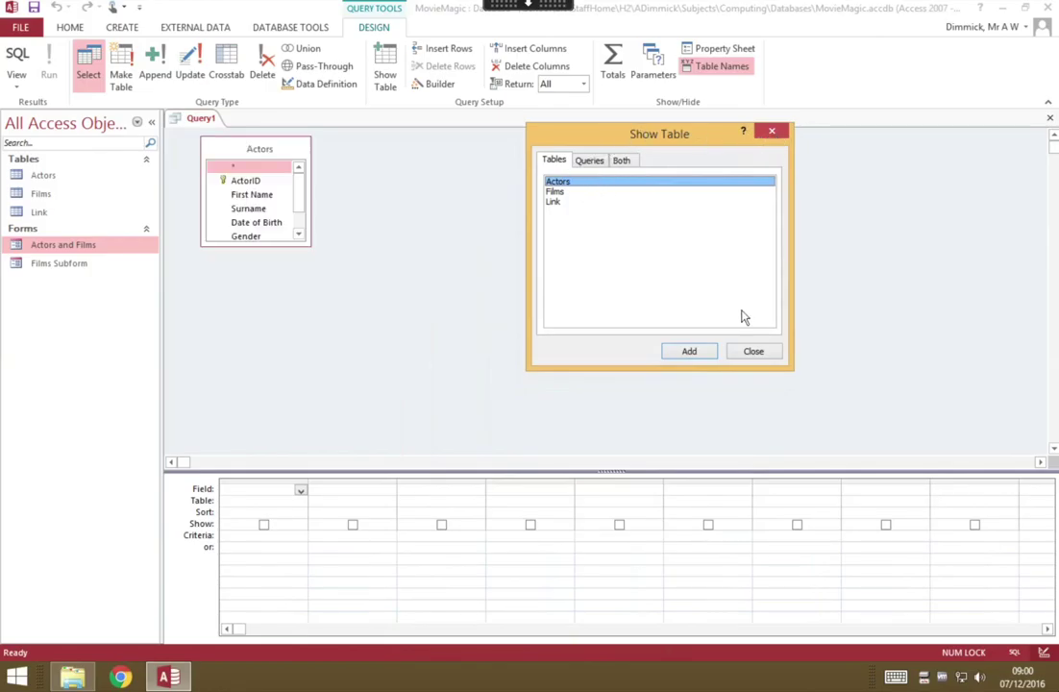
left_click(753, 352)
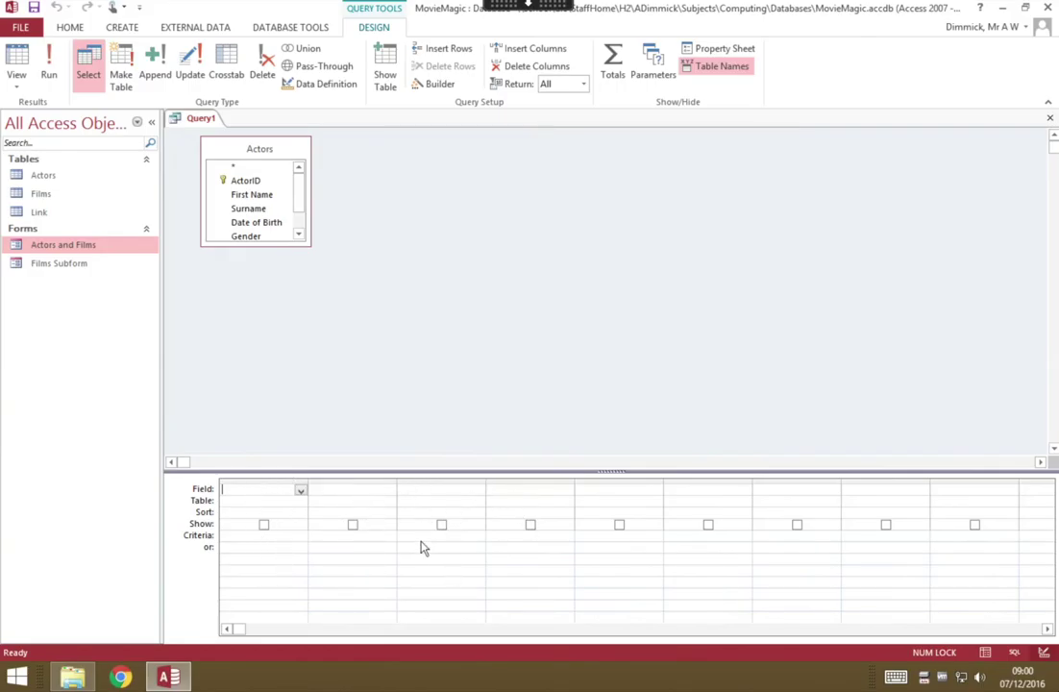
- Add the First Name, Surname and Gender fields of Actors to the first three query columns
left_click(301, 491)
left_click(252, 525)
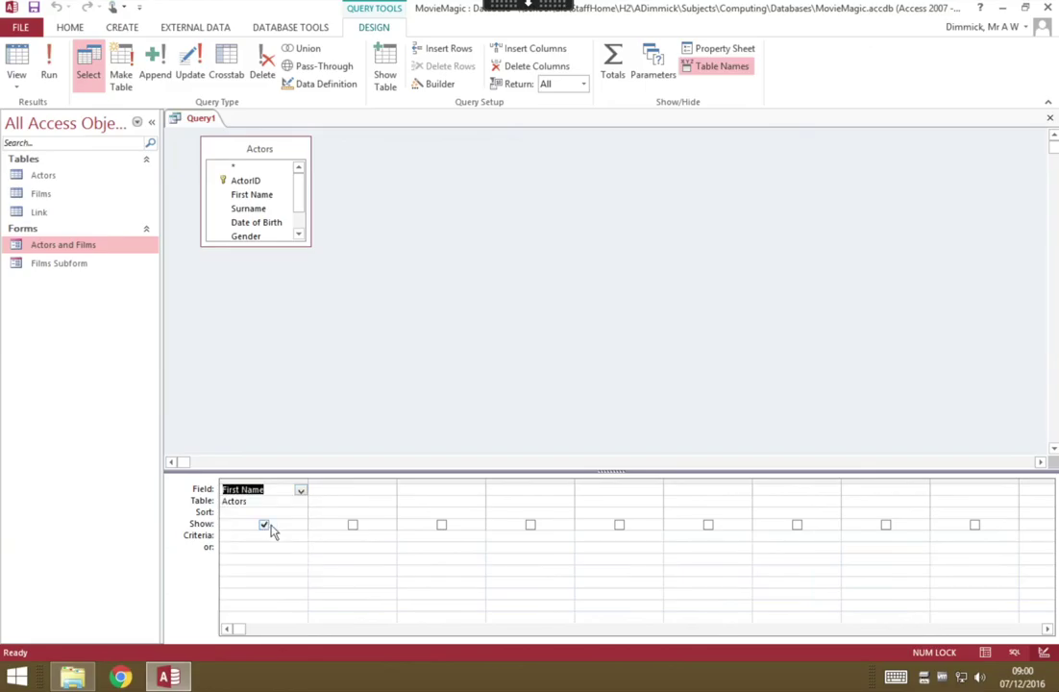
left_click(388, 492)
left_click(389, 491)
left_click(351, 532)
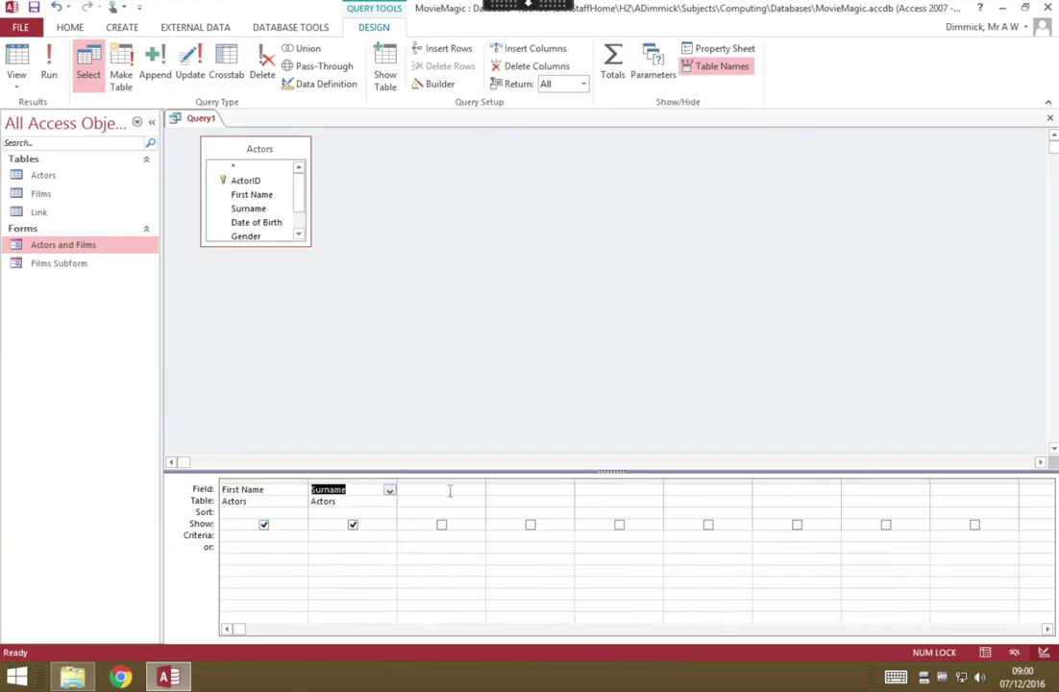
left_click(459, 492)
left_click(477, 491)
left_click(454, 556)
- Add the Nationality and Twitter name fields to the next two query columns
left_click(534, 491)
left_click(567, 491)
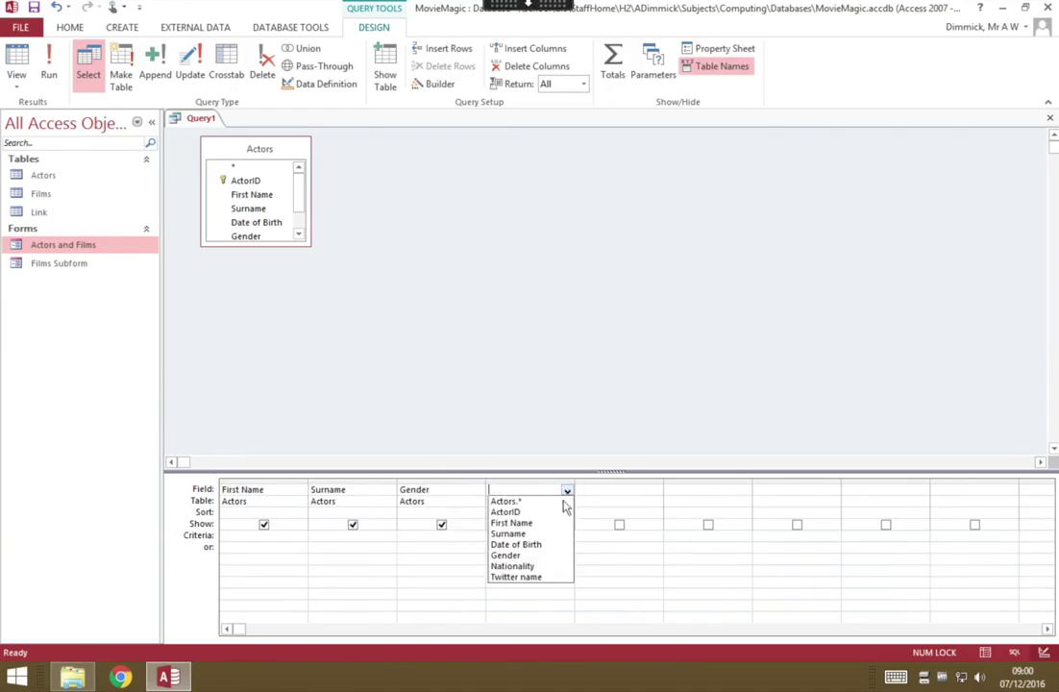
left_click(534, 568)
left_click(651, 492)
left_click(655, 491)
left_click(626, 577)
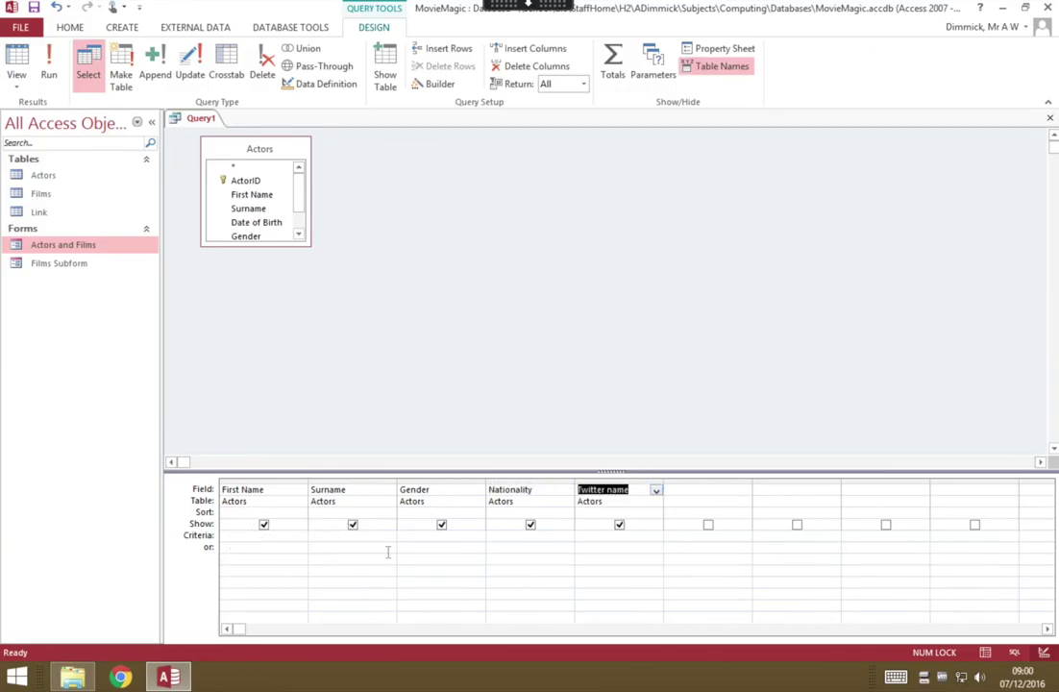
- Set the Nationality criterion to American and run the query
left_click(506, 536)
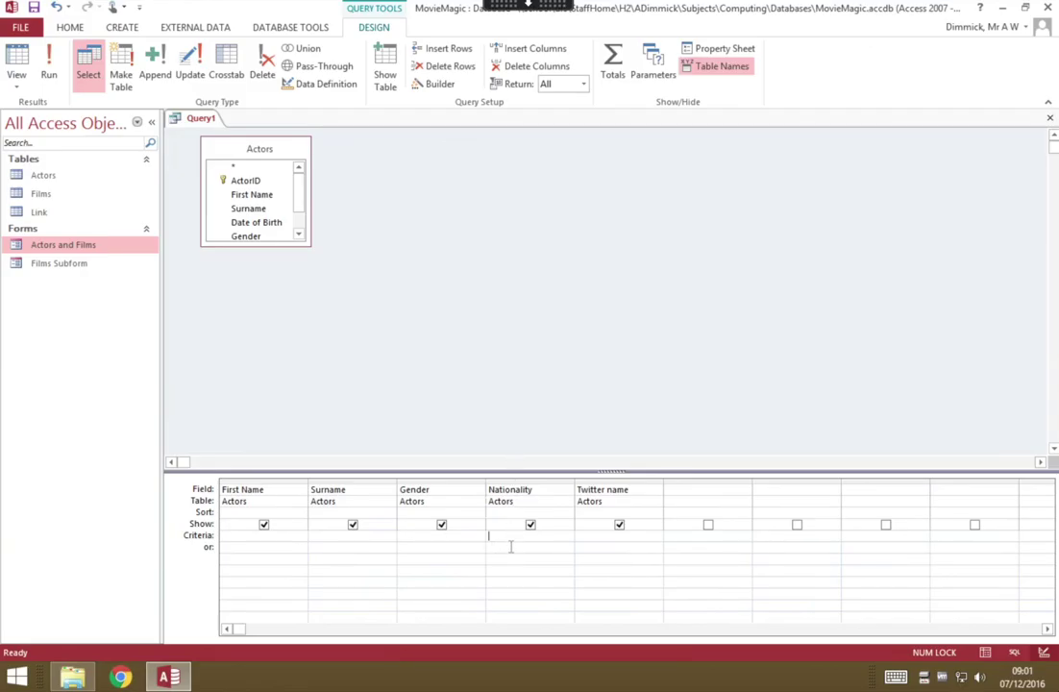
type("American")
key("Tab")
left_click(50, 69)
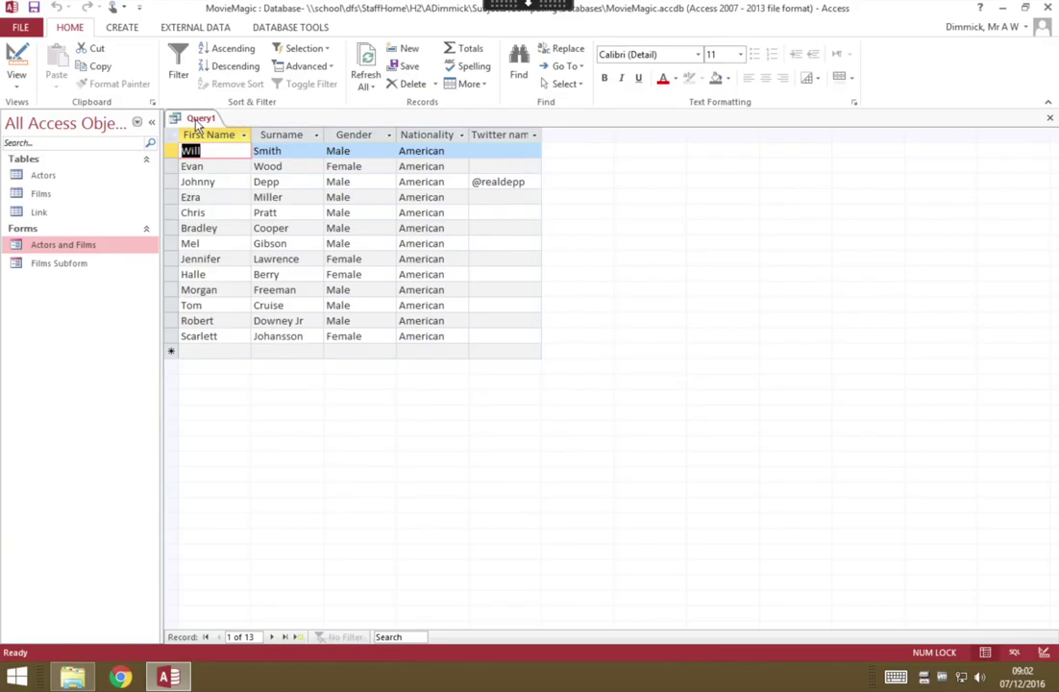
- Save the query under the name American Actors
left_click(33, 8)
left_click(489, 234)
double_click(489, 235)
type("A")
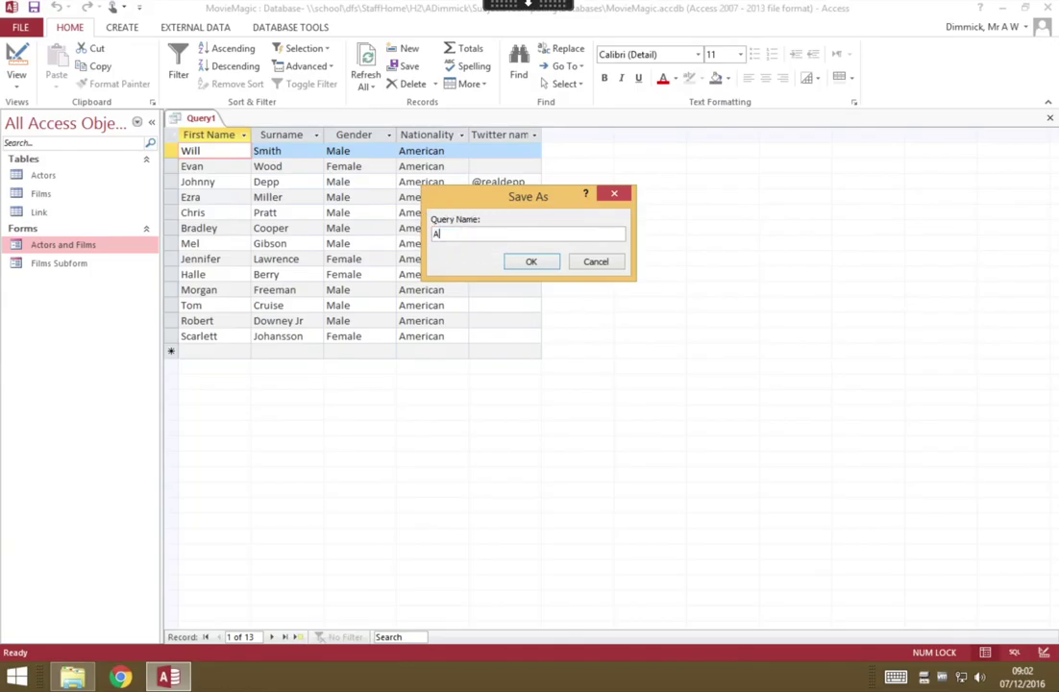
type("merican")
key("BackSpace")
key("BackSpace")
key("BackSpace")
type("can Actors")
left_click(543, 265)
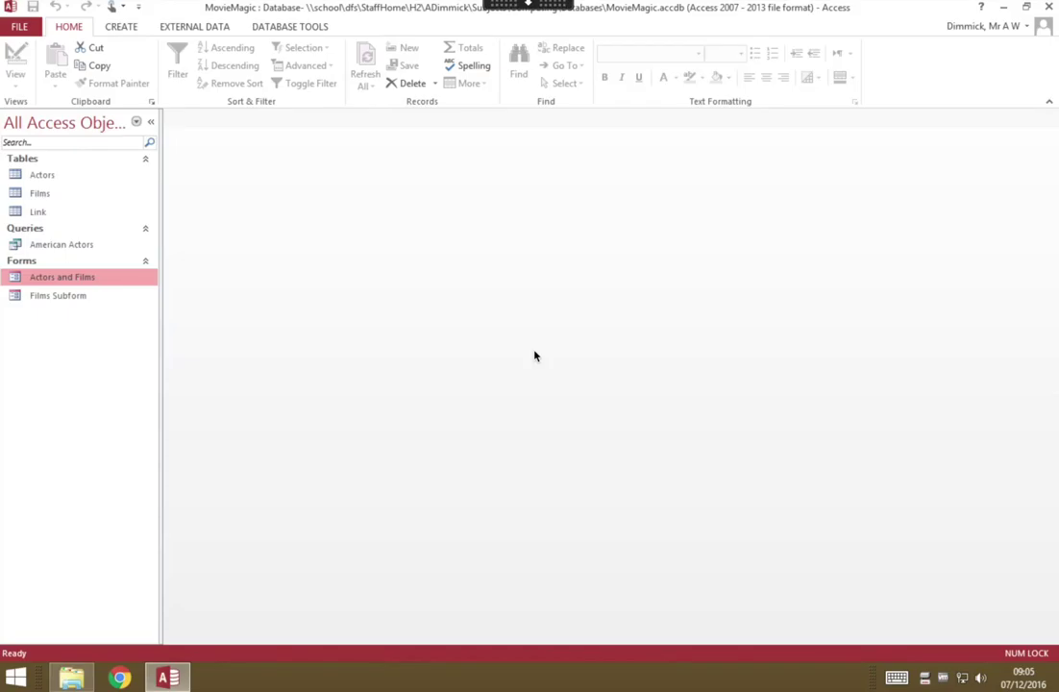
- Open the American Actors query, and start another query in design view with the Actors table added
double_click(103, 246)
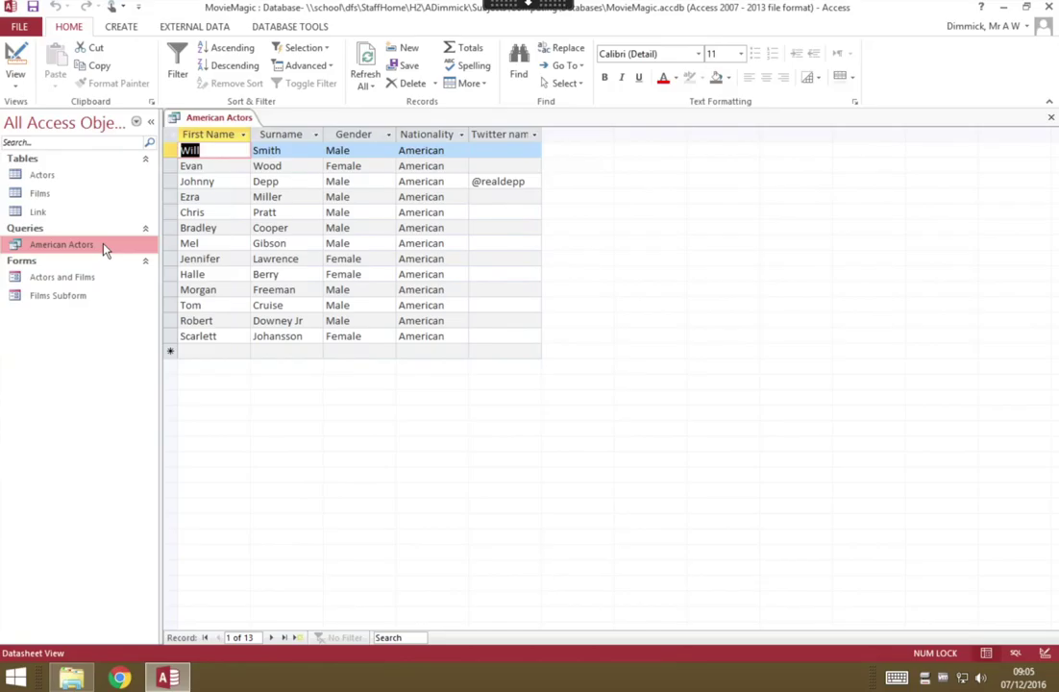
left_click(132, 32)
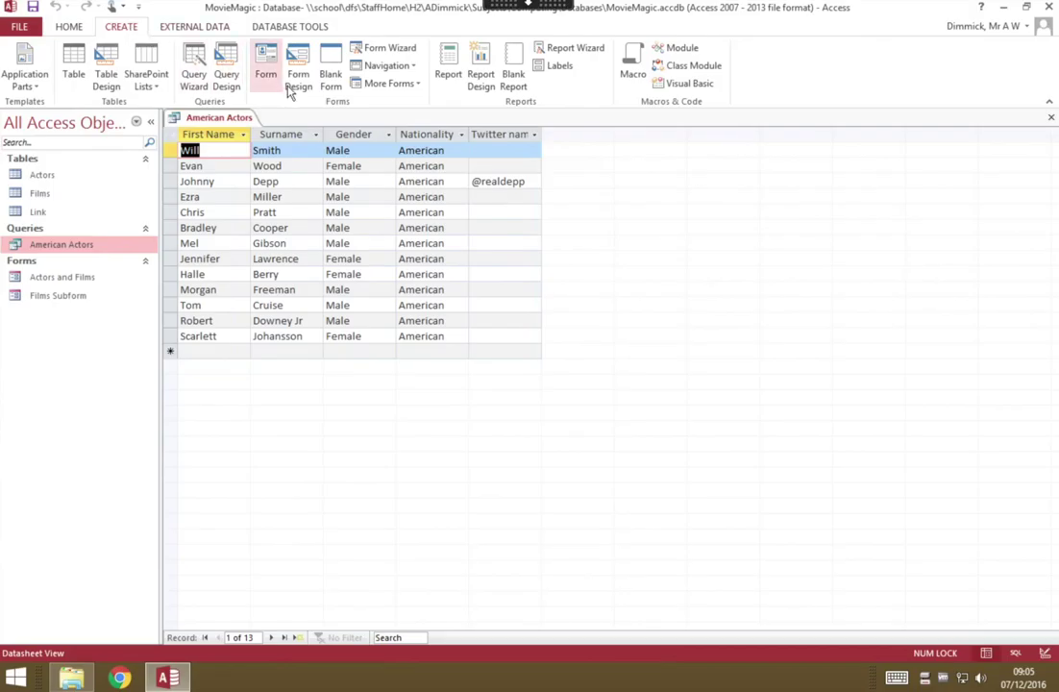
left_click(227, 87)
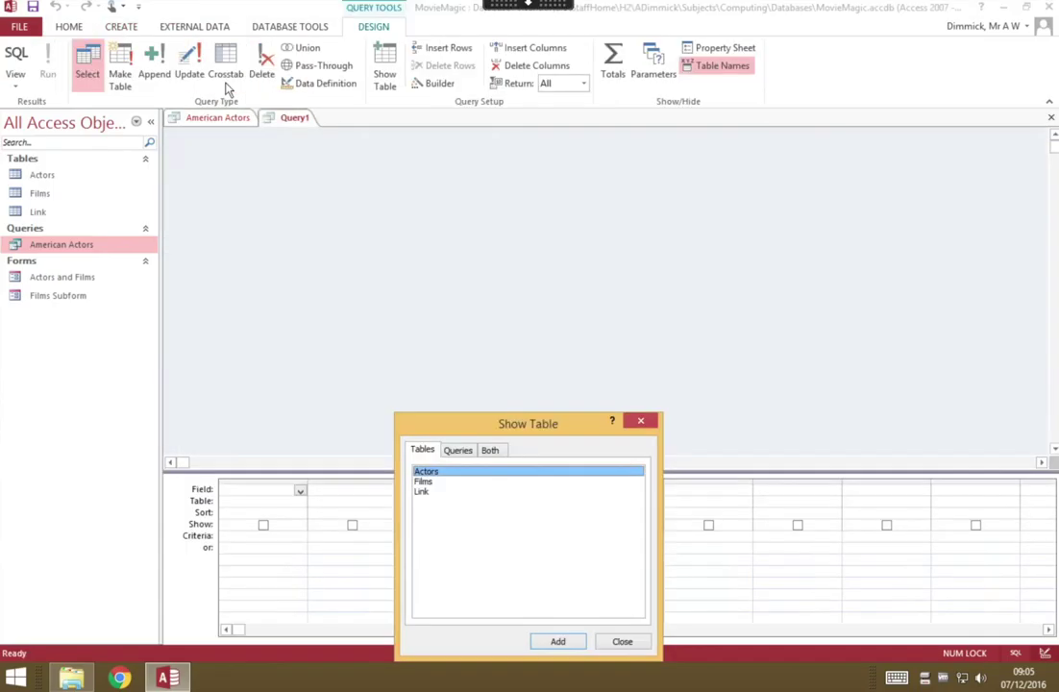
left_click_drag(545, 433, 674, 154)
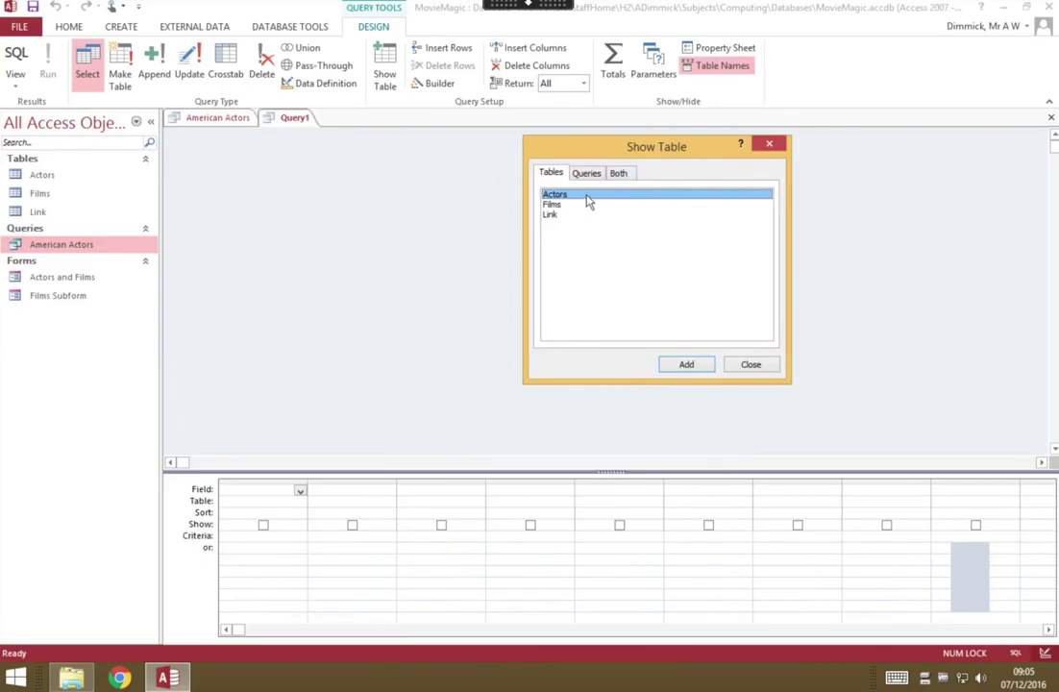
double_click(589, 197)
left_click(754, 369)
- Add the First Name, Surname and Date of Birth fields to the new query's first three columns
left_click(300, 491)
left_click(258, 522)
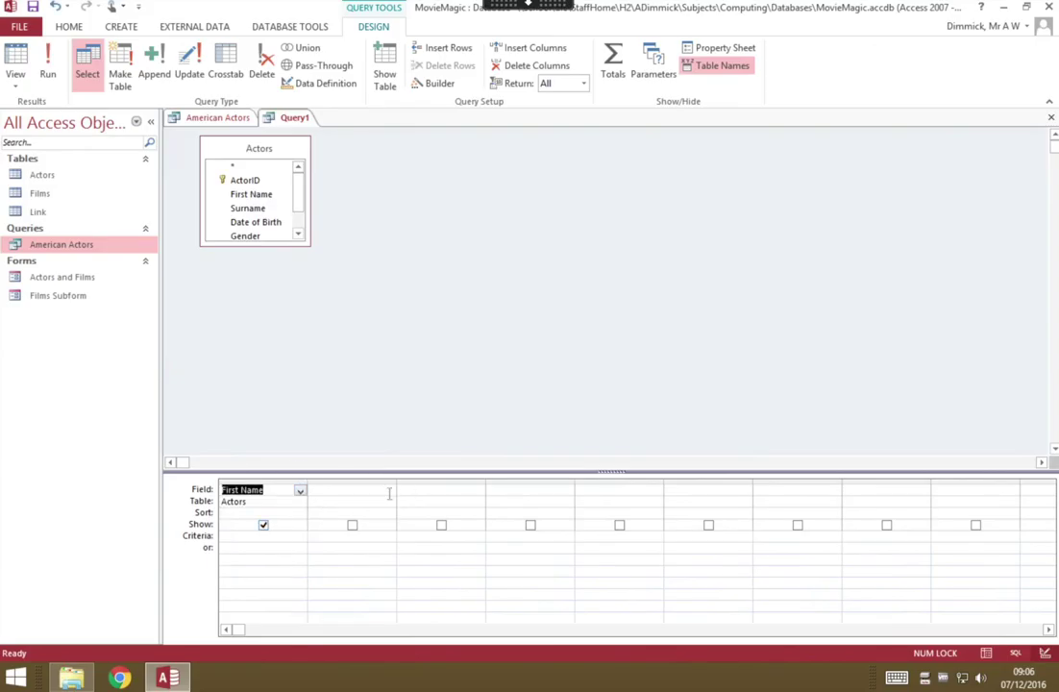
left_click(389, 491)
left_click(371, 535)
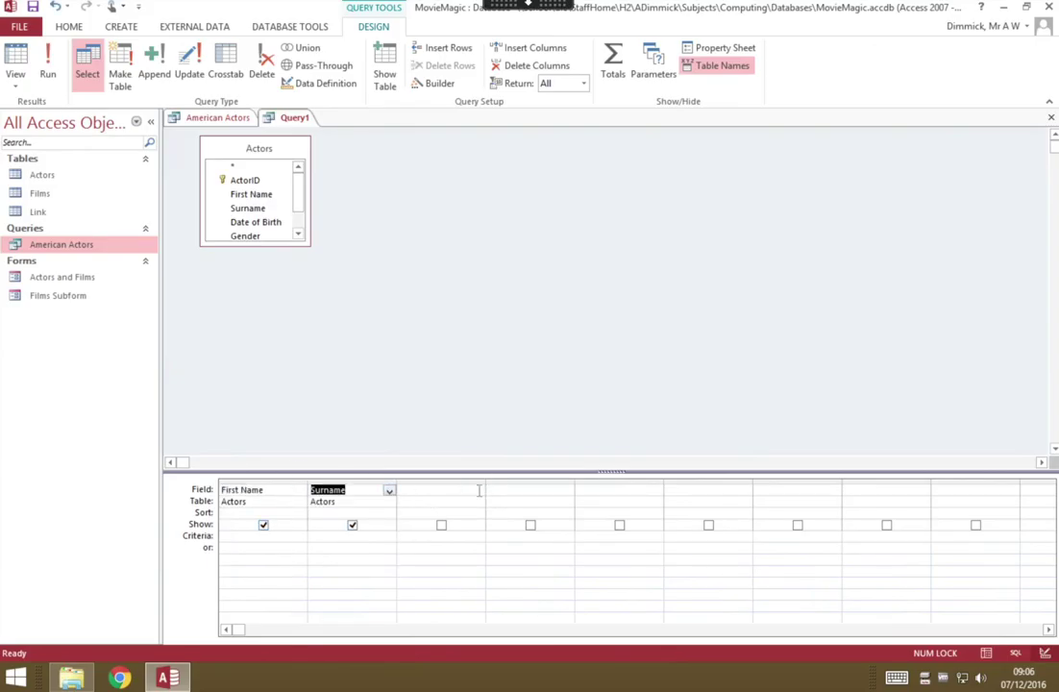
left_click(478, 491)
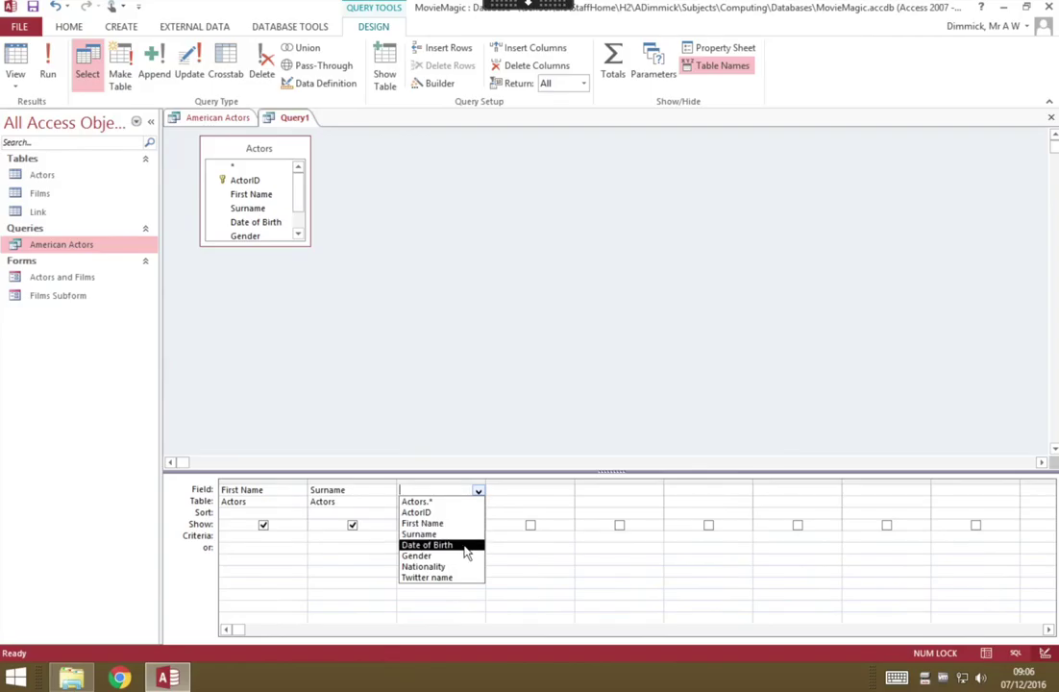
left_click(464, 546)
- Add the Gender and Nationality fields to the query's fourth and fifth columns
left_click(570, 481)
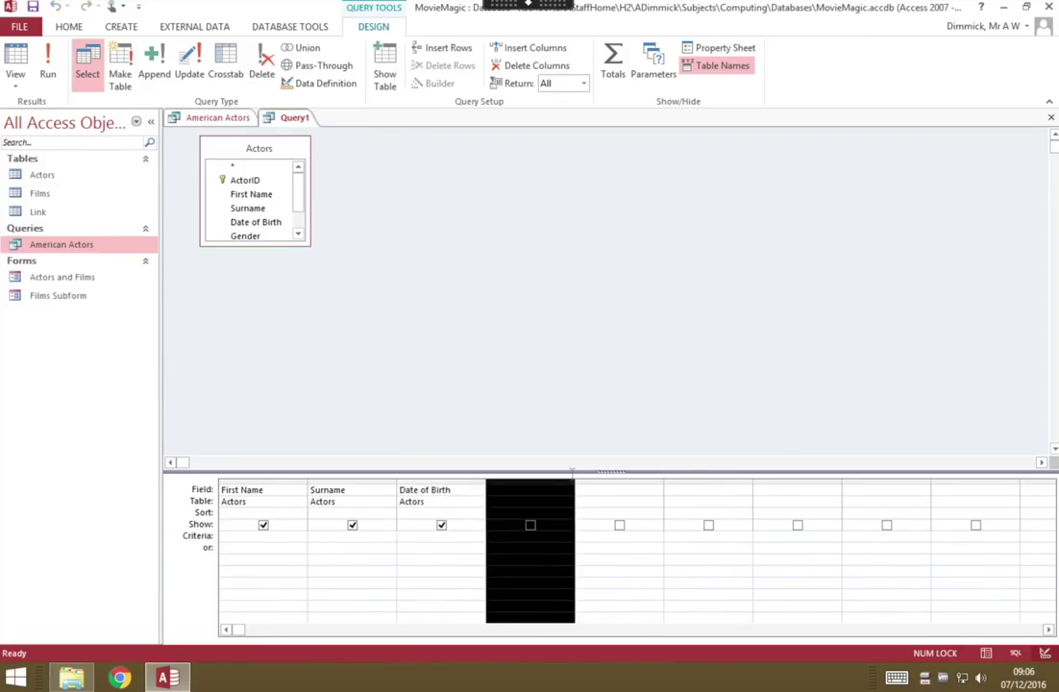
left_click(565, 489)
left_click(567, 491)
left_click(567, 491)
left_click(567, 491)
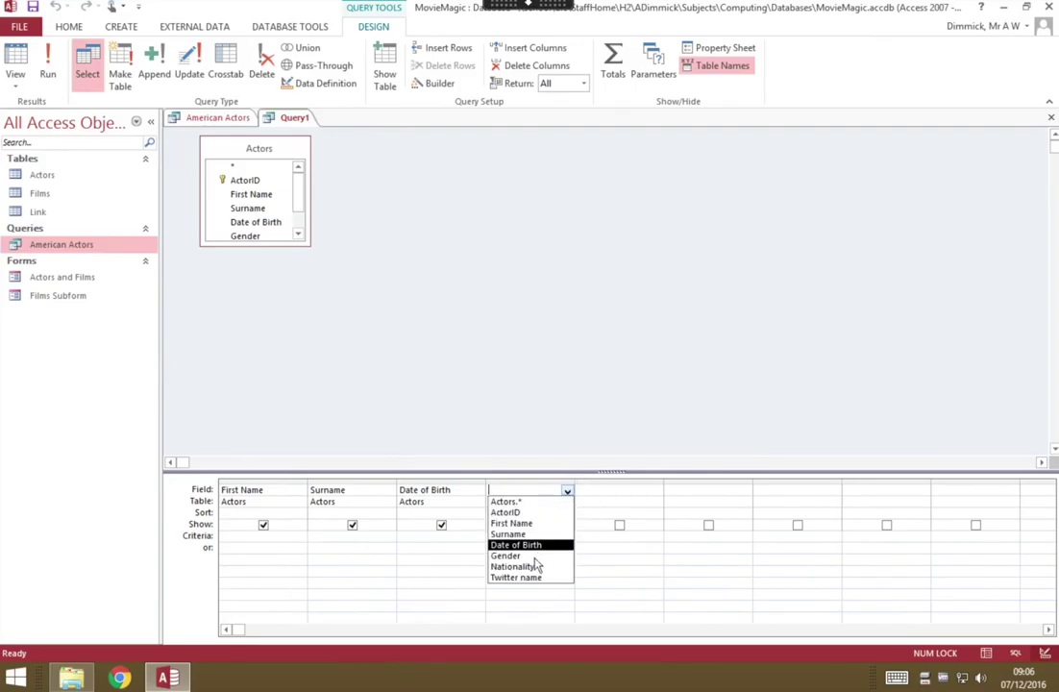
left_click(534, 556)
left_click(656, 491)
left_click(603, 566)
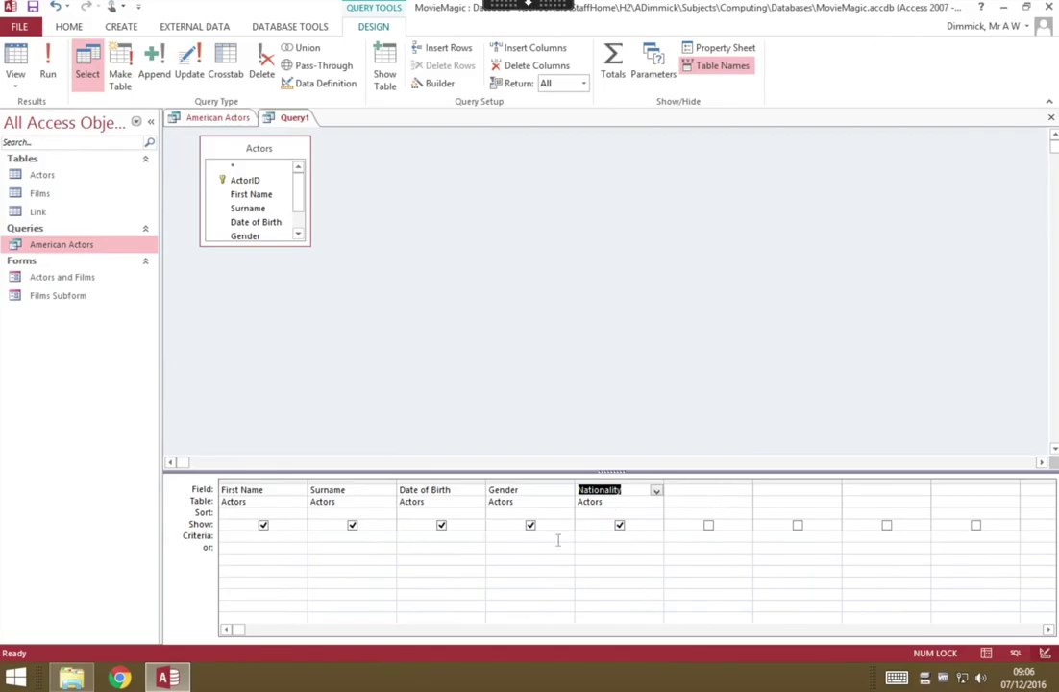
- Set the Gender criterion to ="Male" and run the query
left_click(557, 540)
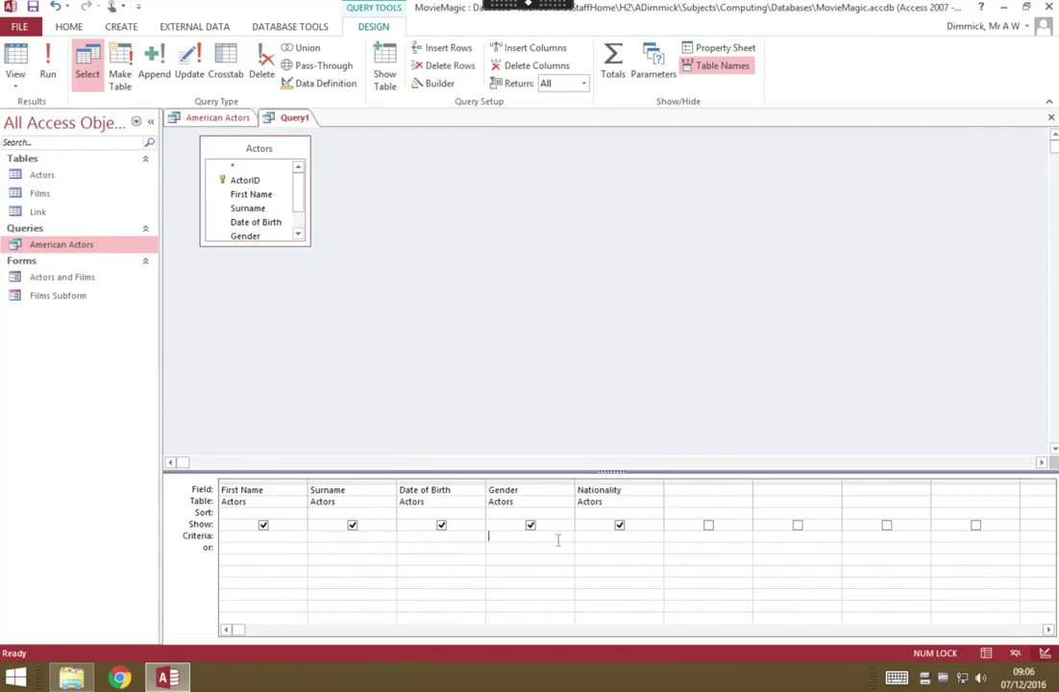
type("=Ma")
key("BackSpace")
key("BackSpace")
type("\"Mal")
left_click(48, 73)
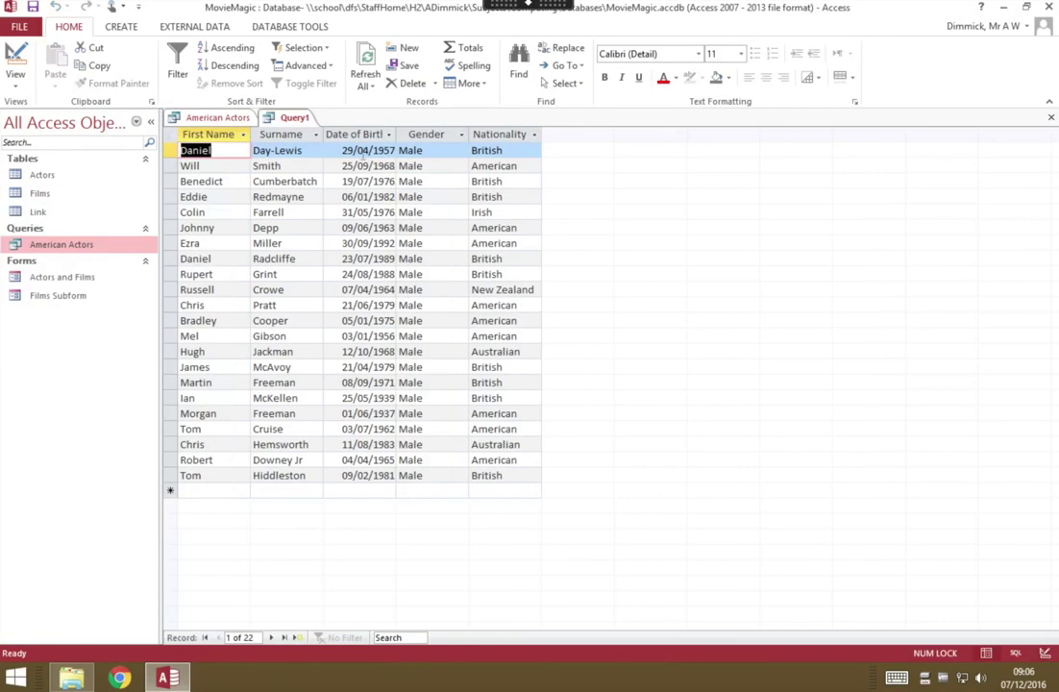
- Return to the query's design and replace the Gender criterion with the parameter prompt [Please enter a gender:]
left_click(16, 58)
left_click(478, 541)
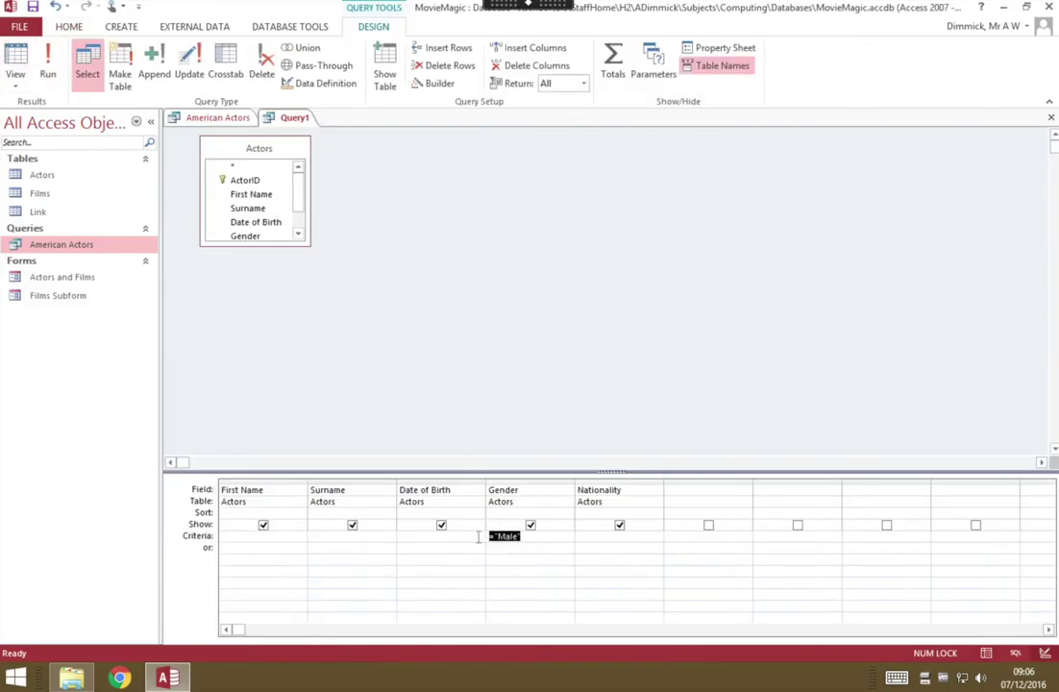
key("Delete")
type("[Please enter ")
type("a gender")
type(":]")
key("Tab")
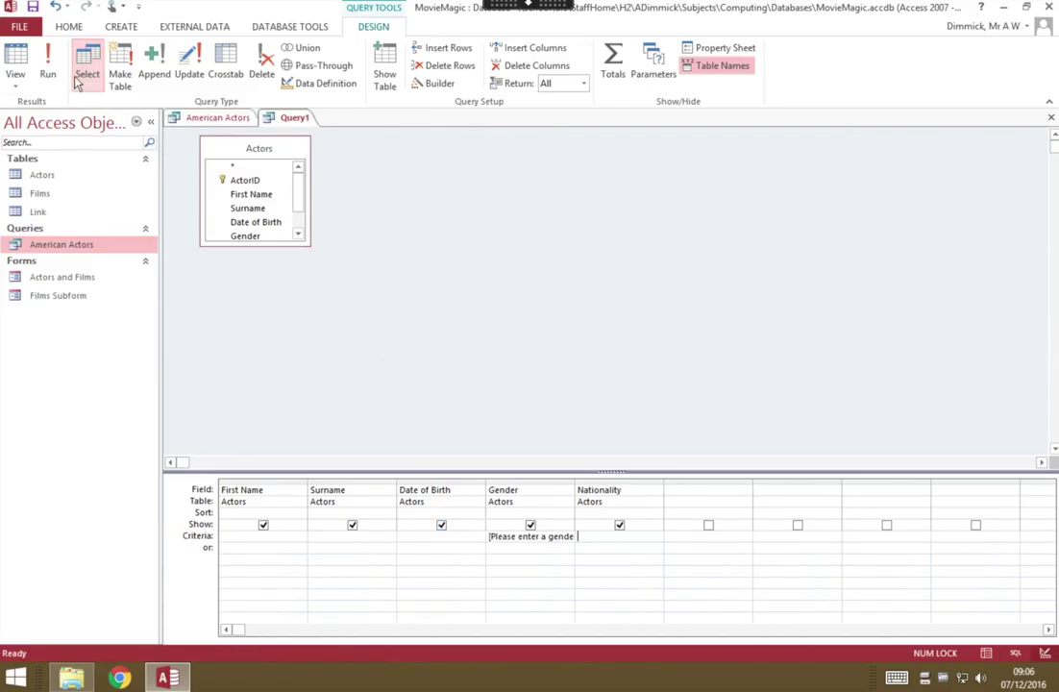
- Test the parameter query by running it with the gender Male and again with Female
left_click(48, 73)
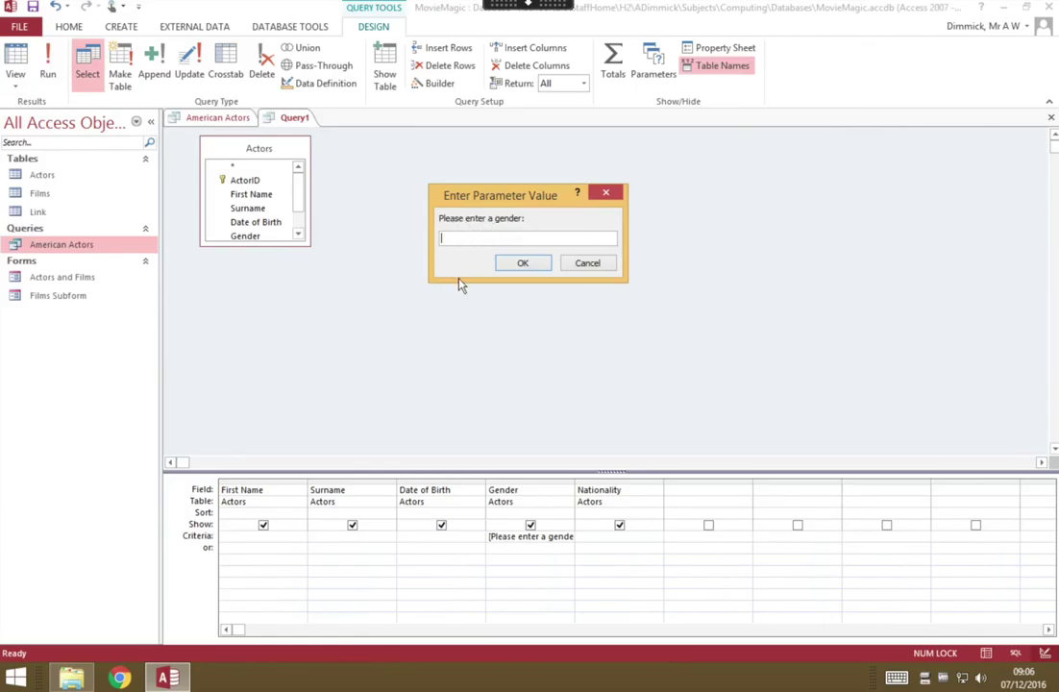
type("Male")
key("Return")
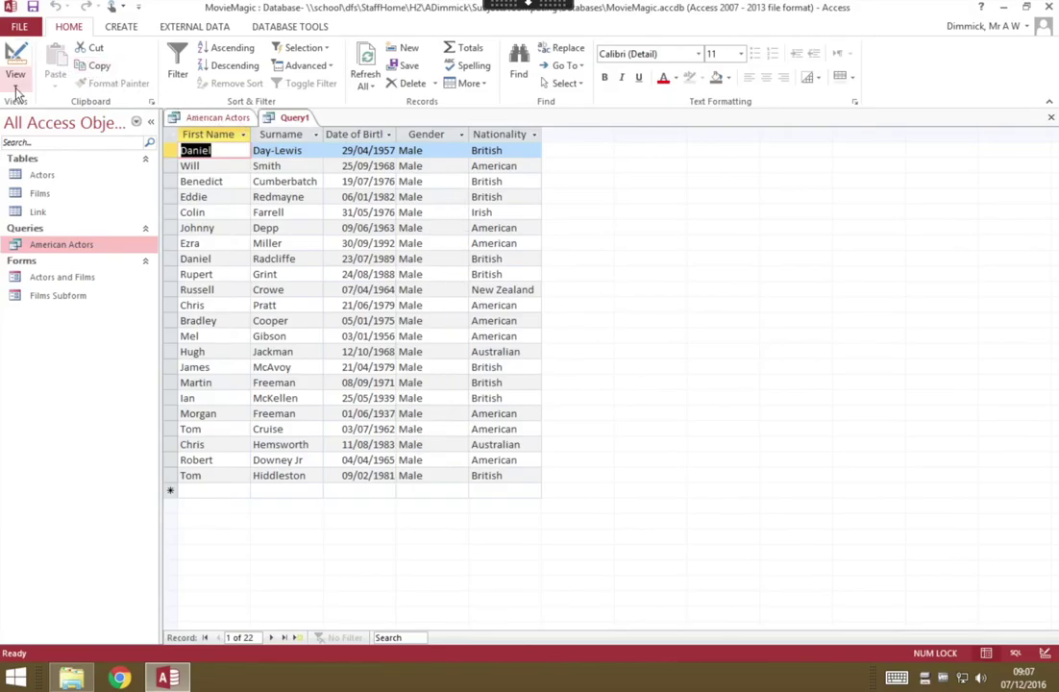
left_click(18, 55)
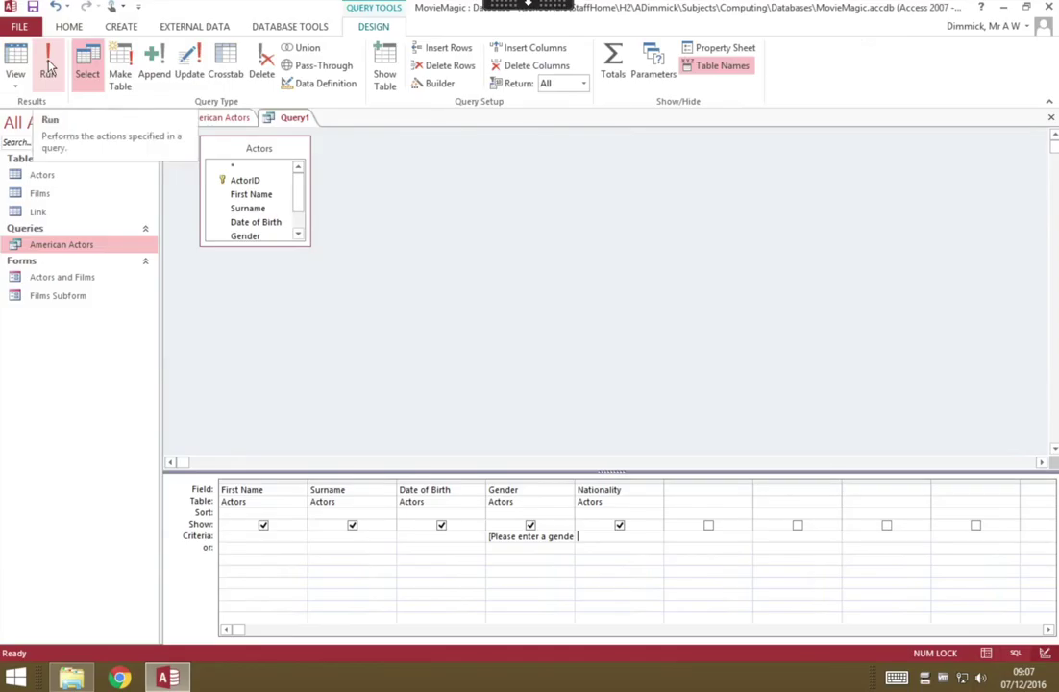
left_click(48, 65)
type("Female")
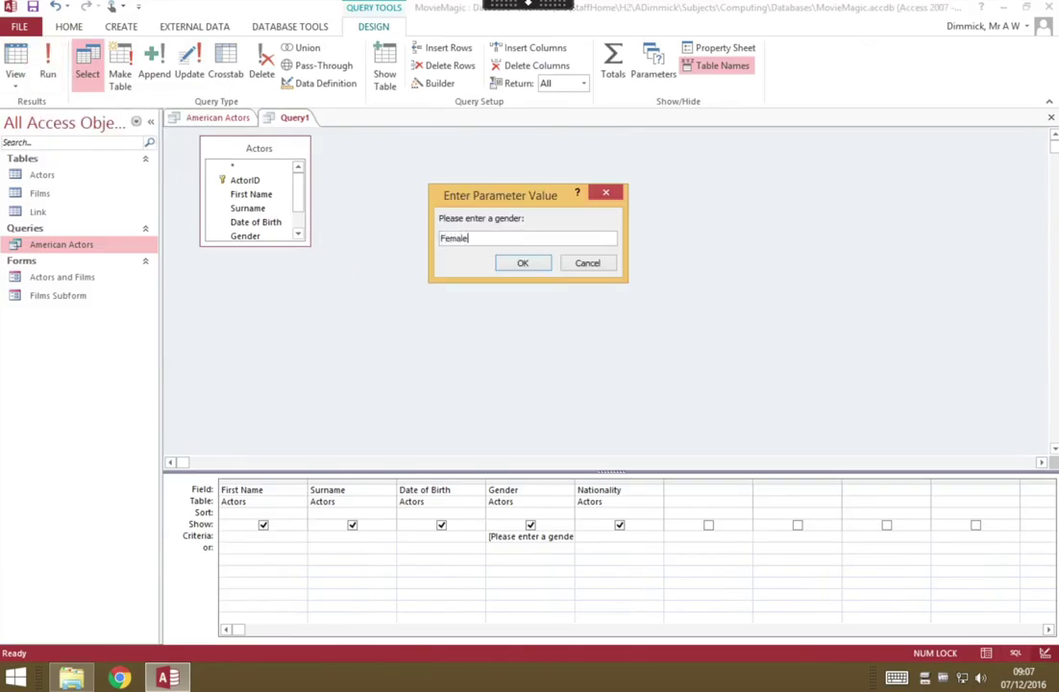
key("Return")
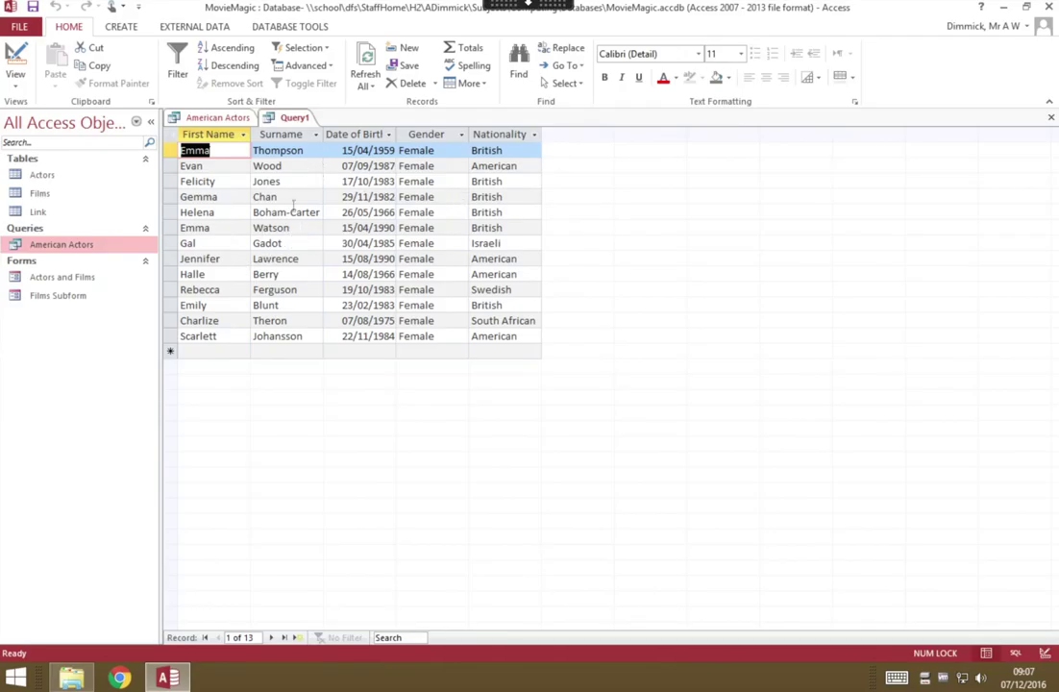
- Return to the query's design and widen the Gender column to fit its whole parameter prompt
left_click(18, 56)
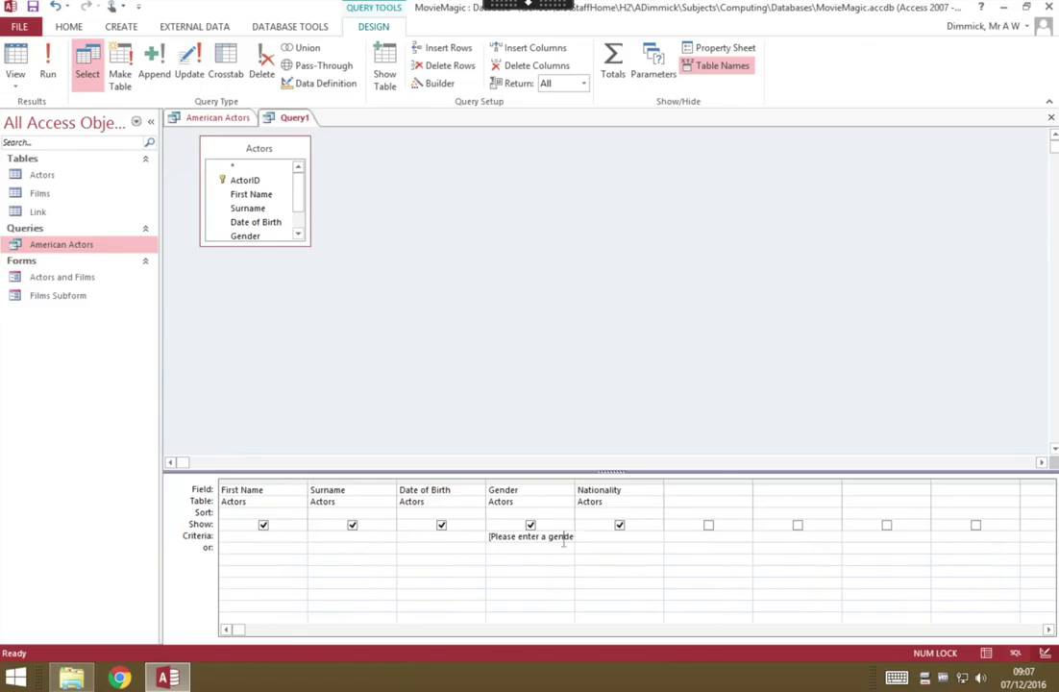
type("r]")
key("Home")
left_click(563, 542)
key("shift+Tab")
left_click(565, 541)
left_click_drag(572, 479, 746, 490)
left_click(590, 555)
left_click(498, 539)
key("Down")
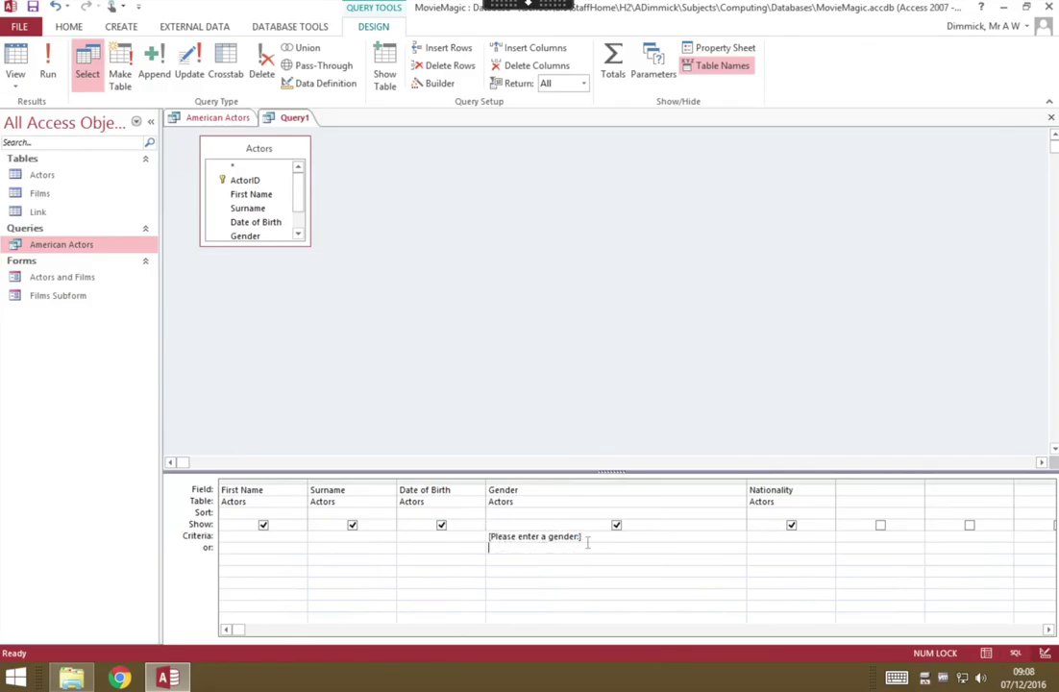
left_click_drag(565, 538, 601, 565)
key("Down")
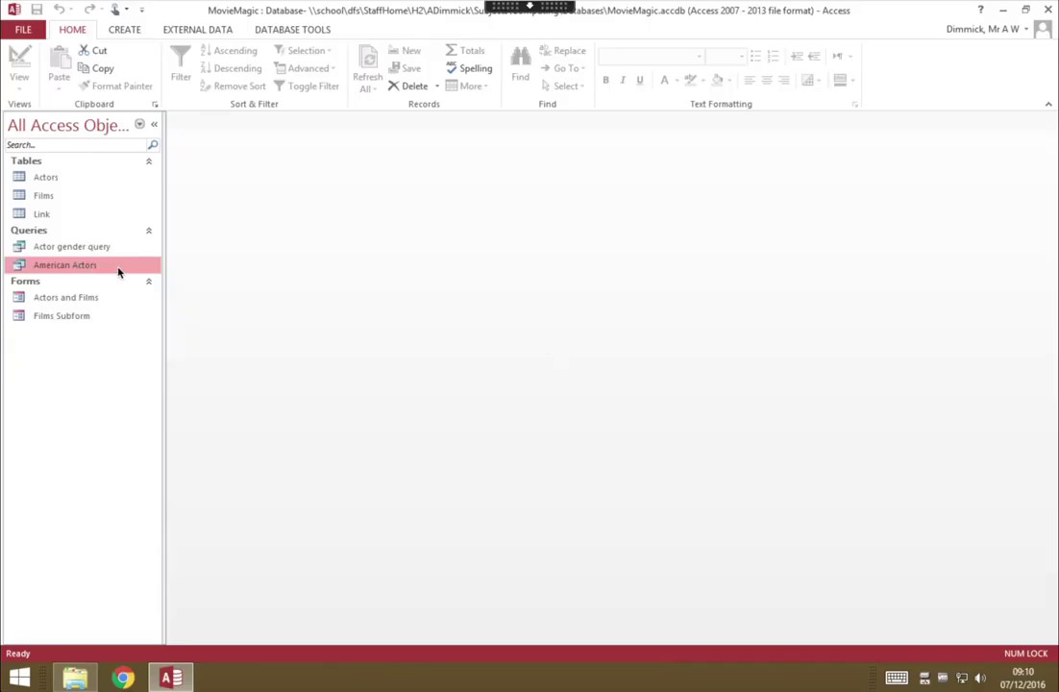
- Run the saved Actor gender query with the gender Male and close its results
double_click(119, 247)
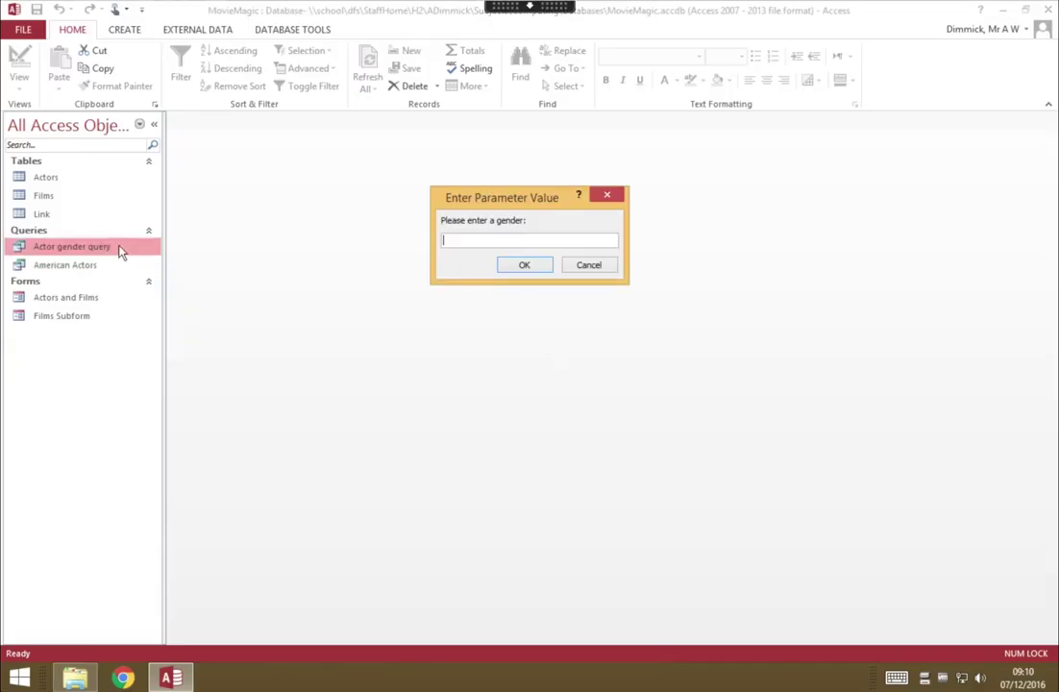
type("Male")
key("Return")
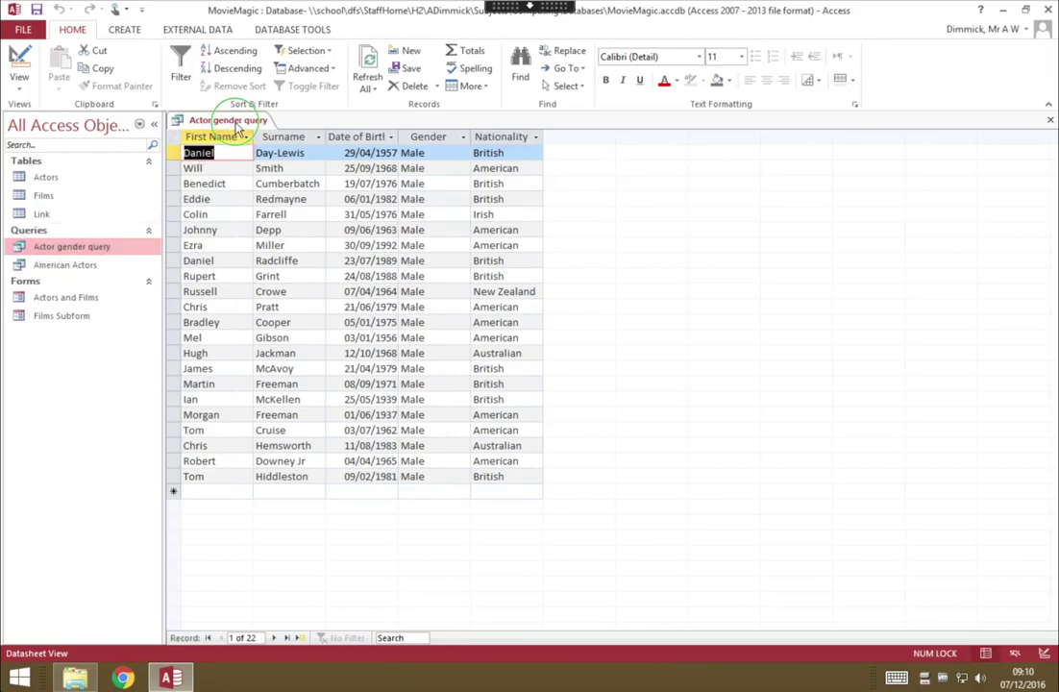
right_click(234, 121)
left_click(252, 154)
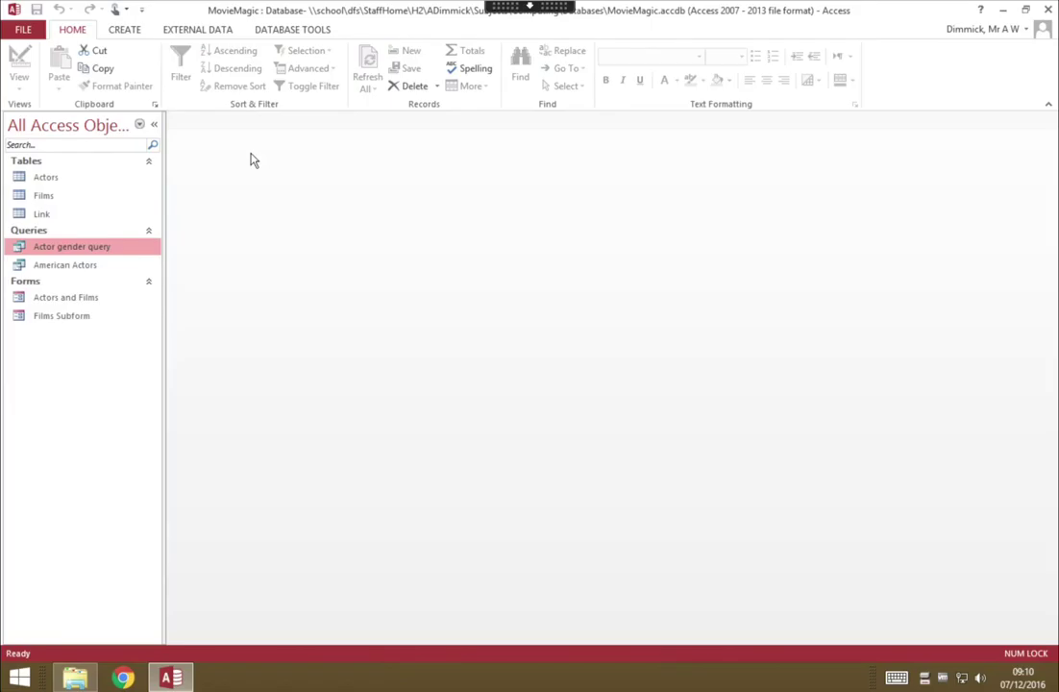
- Start a new query design on the Actors table and enlarge its field list to show all fields
left_click(104, 178)
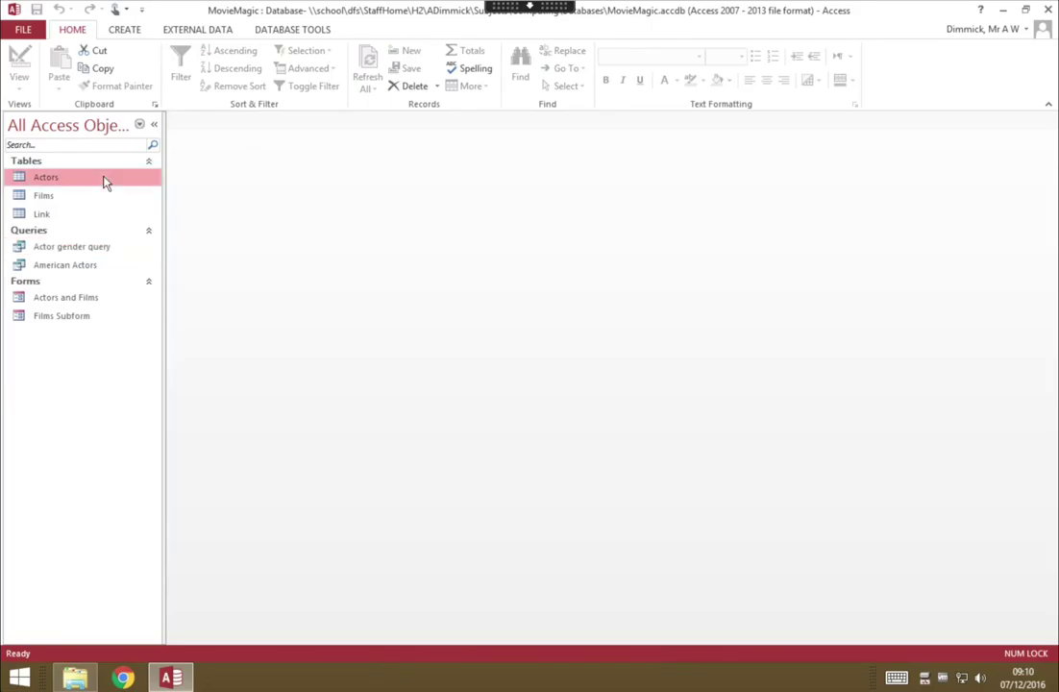
left_click(130, 30)
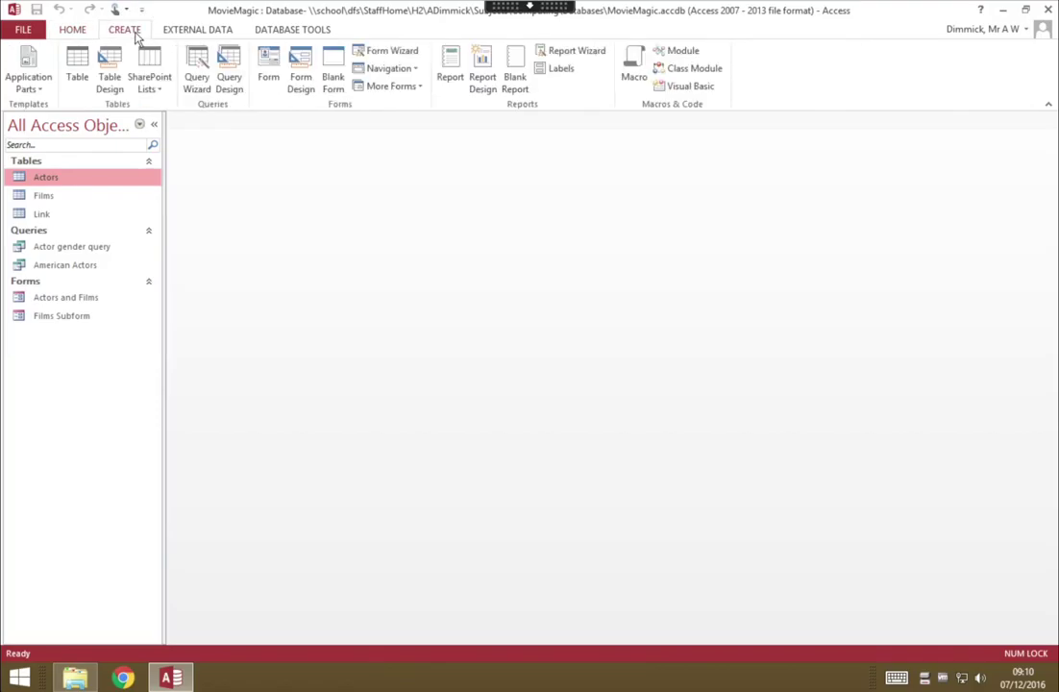
left_click(228, 72)
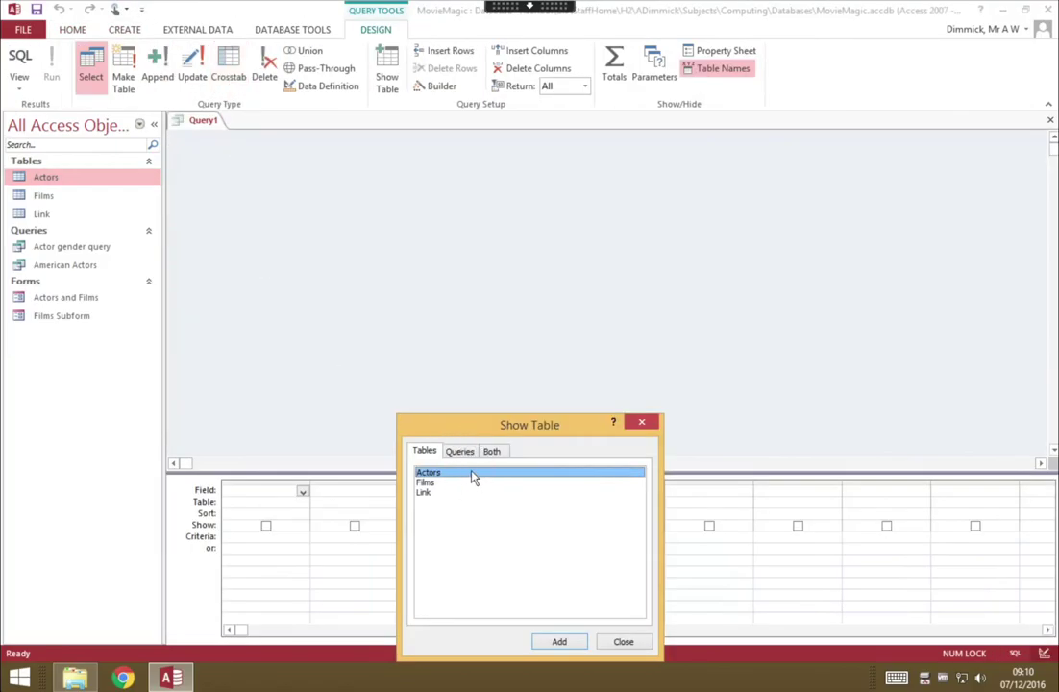
double_click(471, 473)
left_click(643, 422)
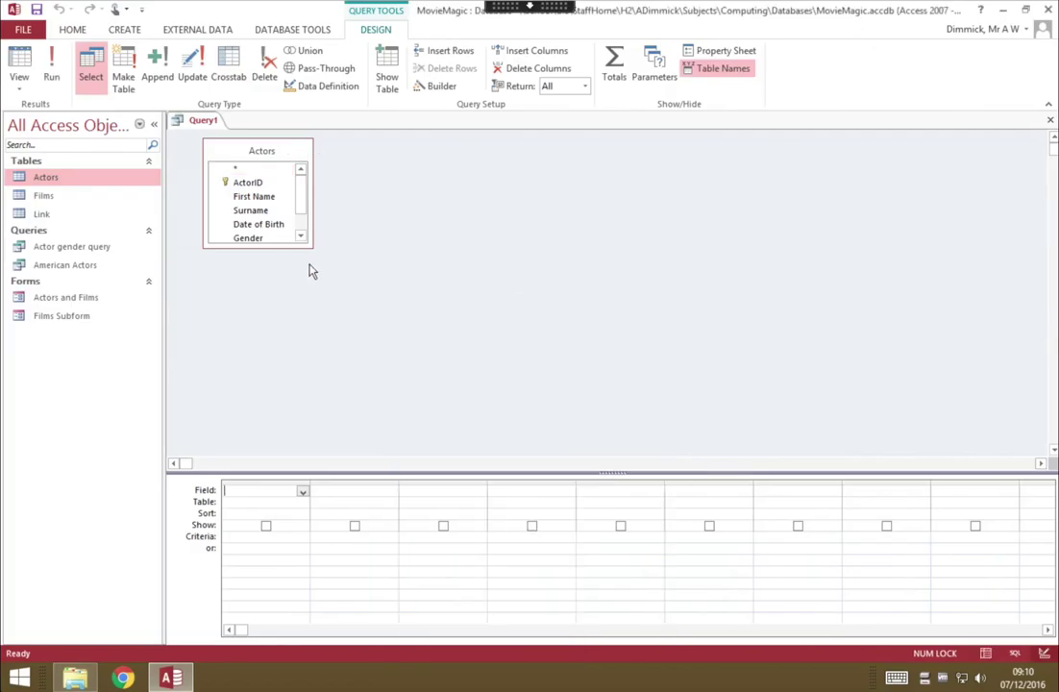
left_click_drag(312, 248, 426, 370)
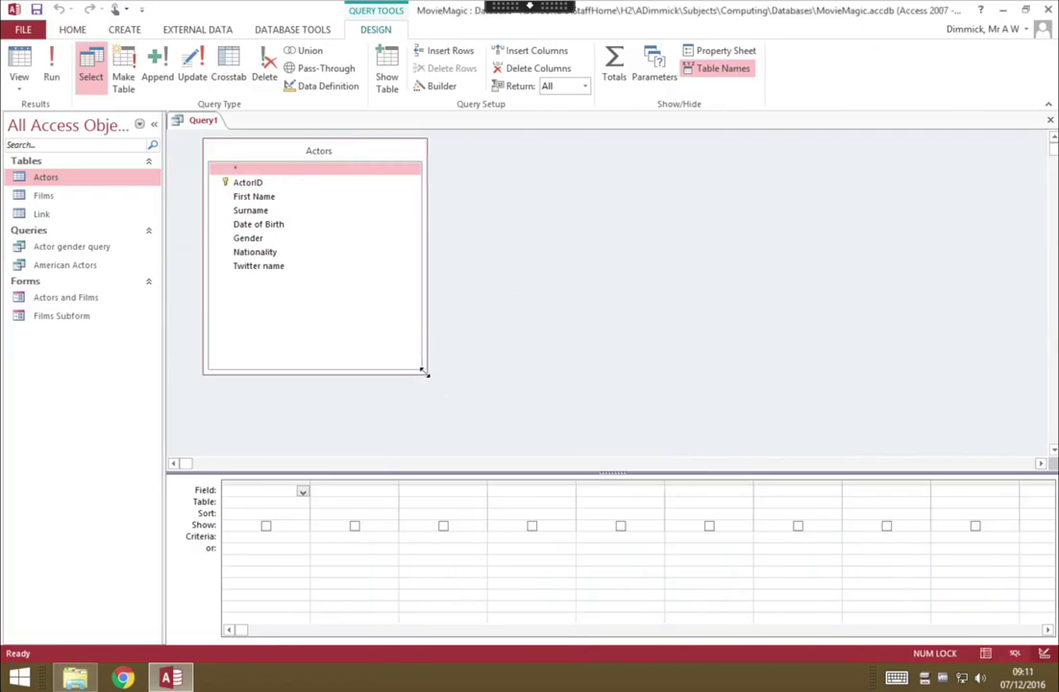
- Add First Name, Surname, Date of Birth, Gender, Nationality and Twitter name from Actors to the query
double_click(269, 198)
double_click(269, 209)
double_click(296, 224)
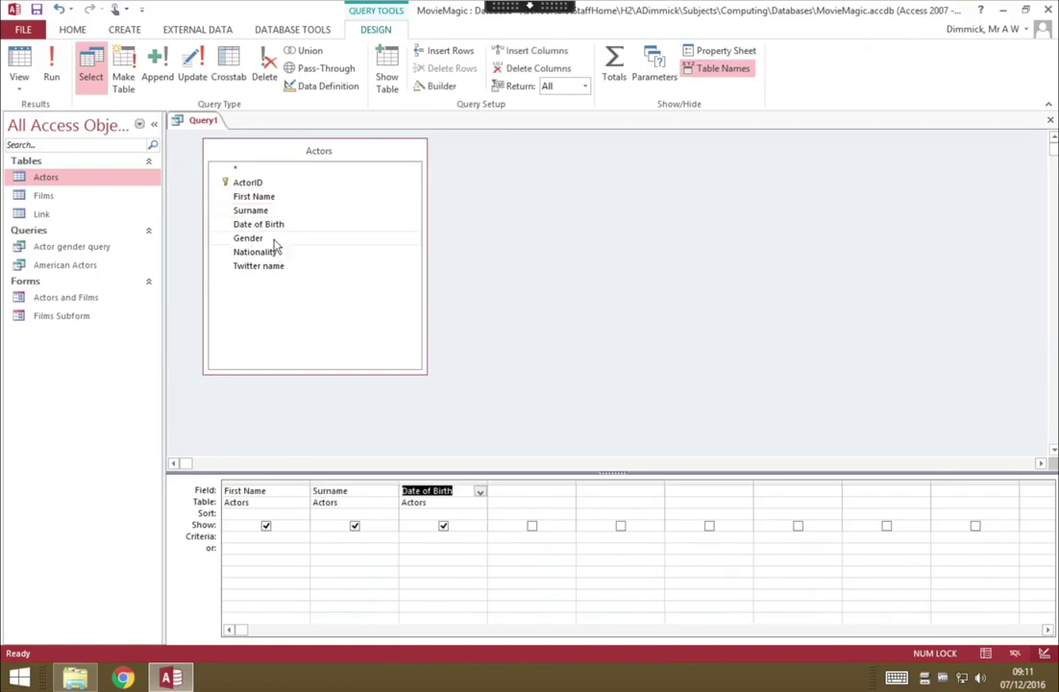
double_click(277, 239)
double_click(287, 253)
double_click(291, 267)
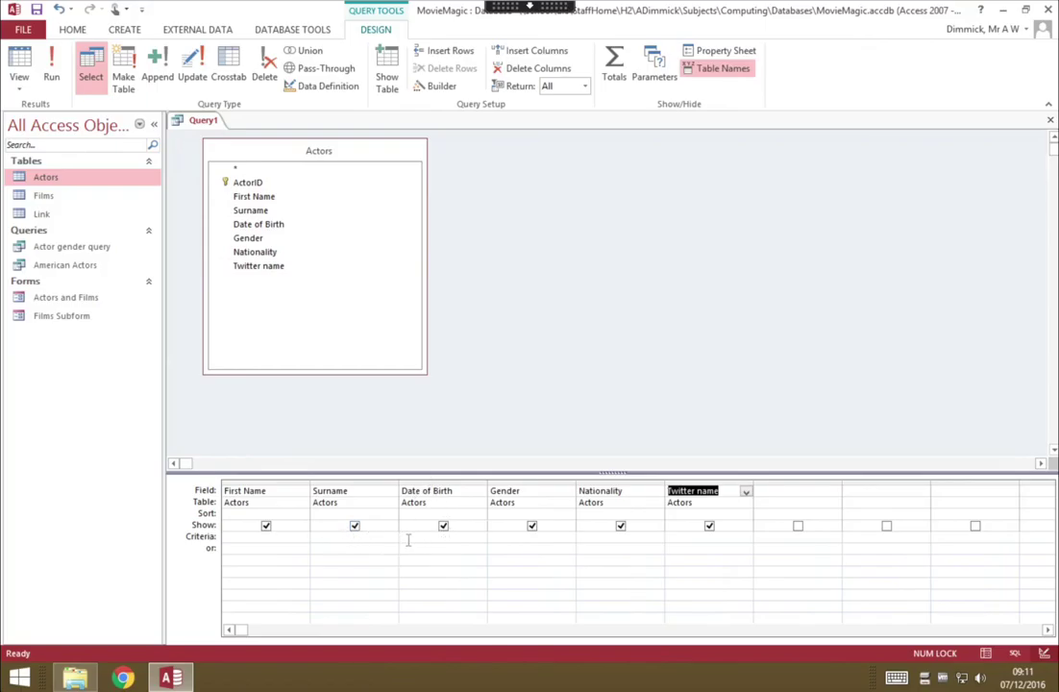
- Set the Date of Birth criterion to >=7/12/1986 and run the query
left_click(407, 540)
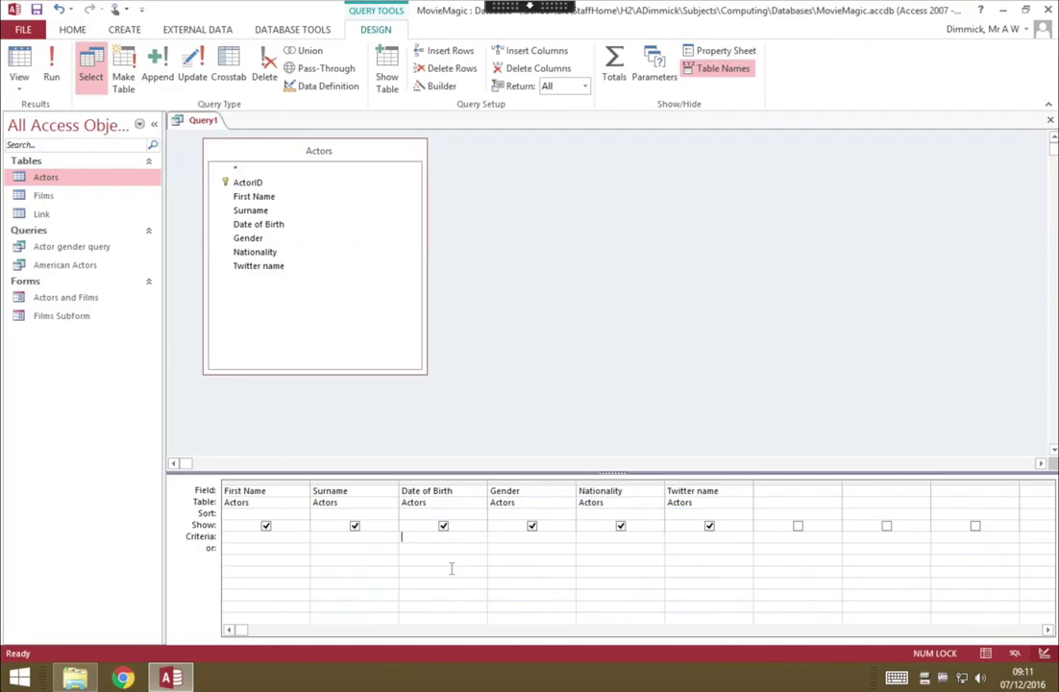
type(">7/12/1986")
key("Left")
key("Left")
key("Left")
key("Left")
key("Left")
key("Left")
key("Left")
key("Left")
key("Left")
type("=")
key("Tab")
left_click(56, 76)
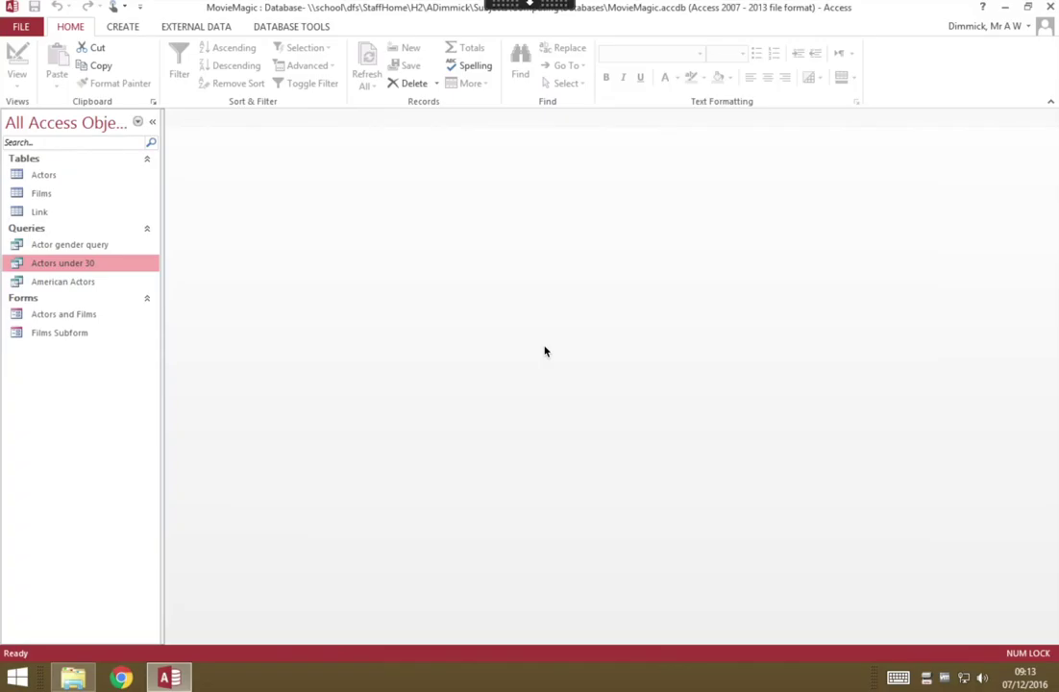
- Start a new query design with the Actors, Films and Link tables, and arrange them so Link sits between Actors and Films
left_click(123, 27)
left_click(232, 81)
left_click_drag(546, 428, 601, 146)
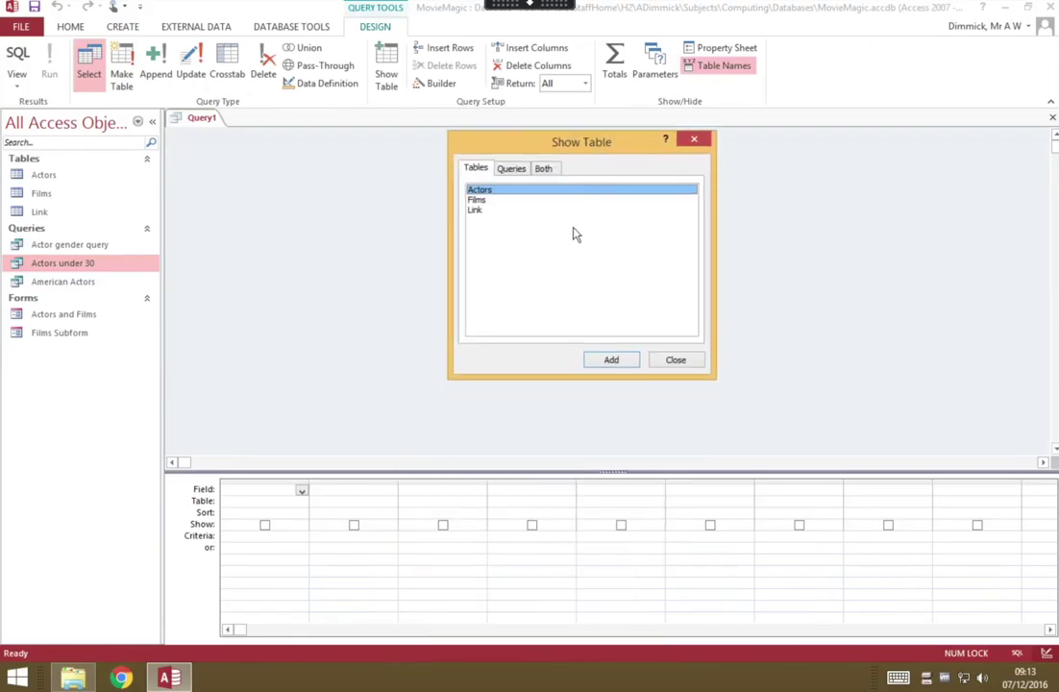
left_click(588, 210, "shift")
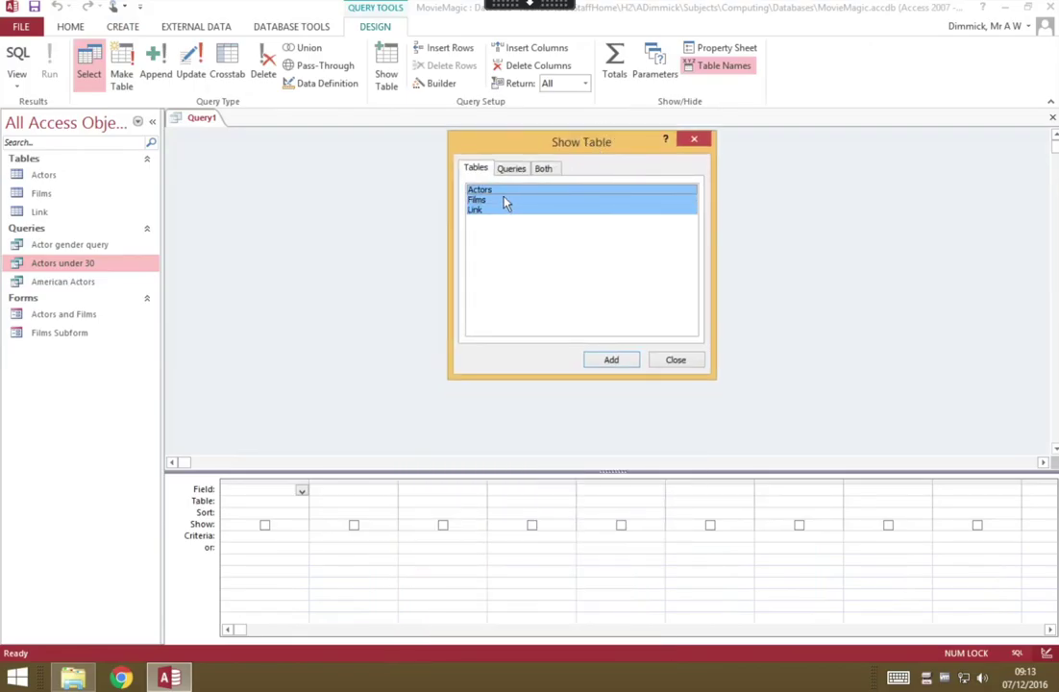
left_click(625, 367)
left_click(676, 360)
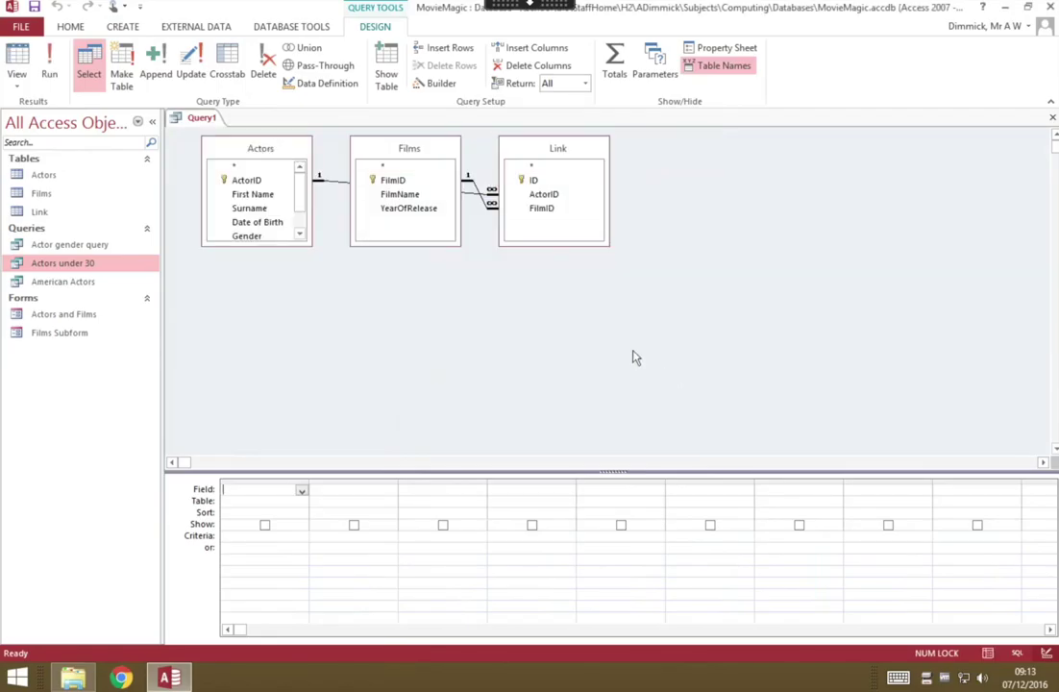
double_click(516, 209)
left_click_drag(437, 146, 812, 136)
- Add the Actors fields First Name, Surname, Date of Birth, Gender, Nationality and Twitter name to the query
double_click(264, 194)
double_click(264, 207)
double_click(257, 222)
left_click_drag(300, 201, 301, 210)
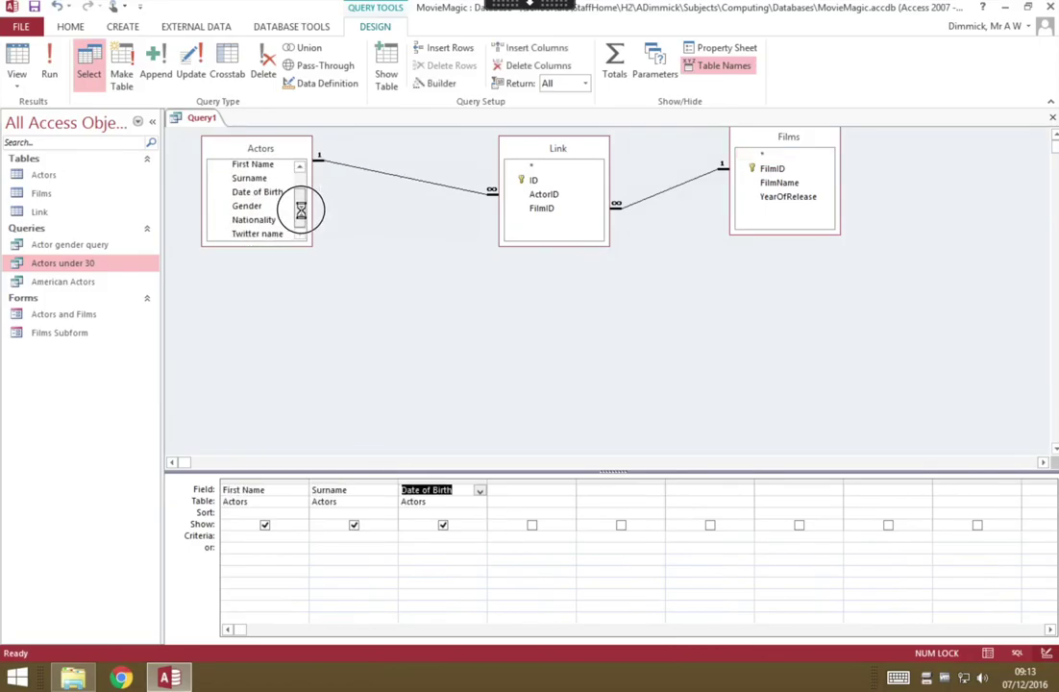
double_click(252, 206)
double_click(272, 221)
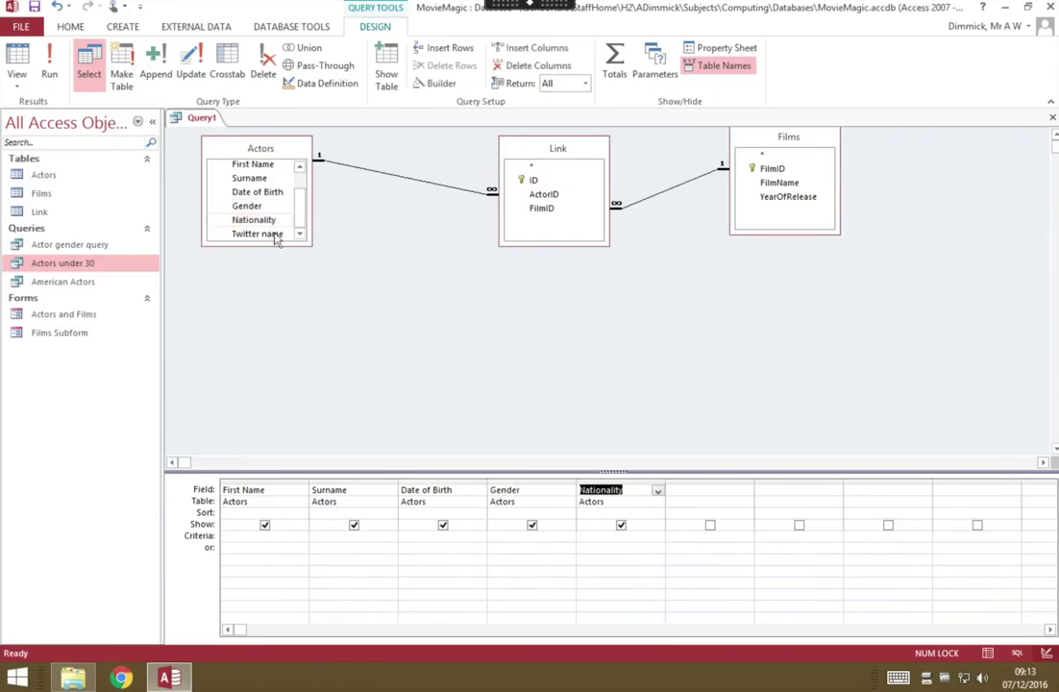
double_click(275, 234)
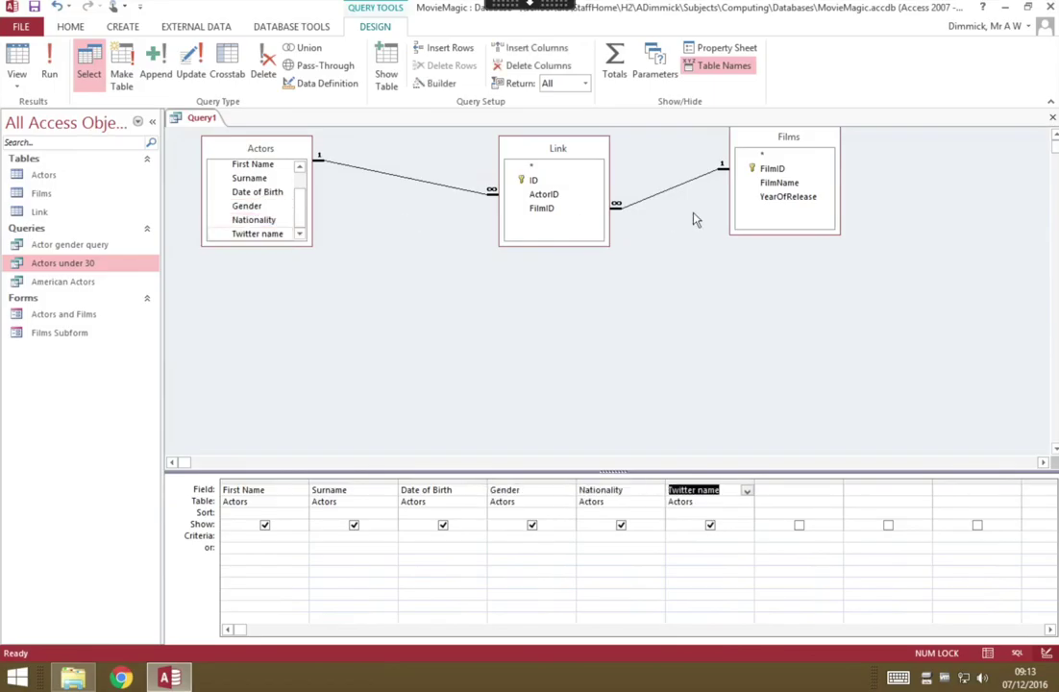
- Add FilmName and YearOfRelease from the Films table and run the query
double_click(787, 182)
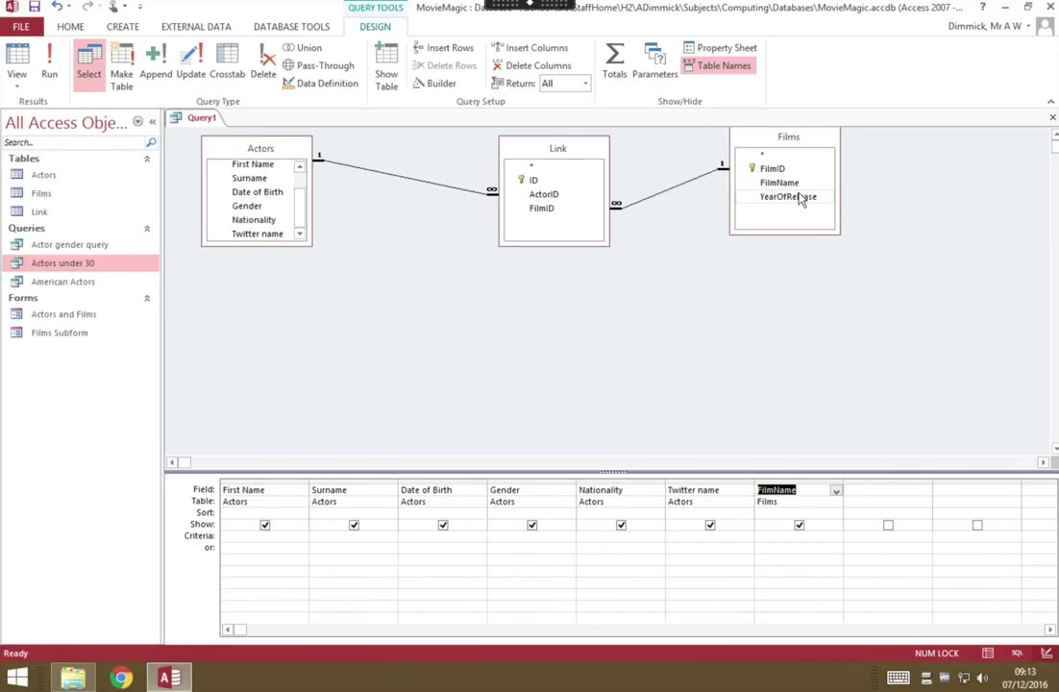
double_click(799, 197)
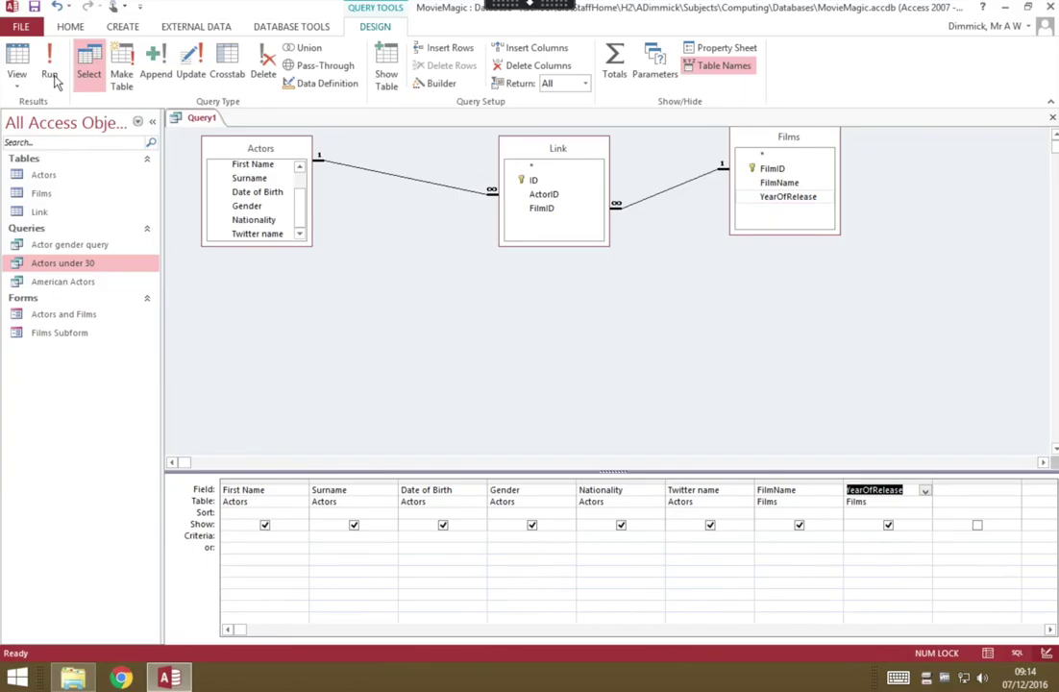
left_click(52, 79)
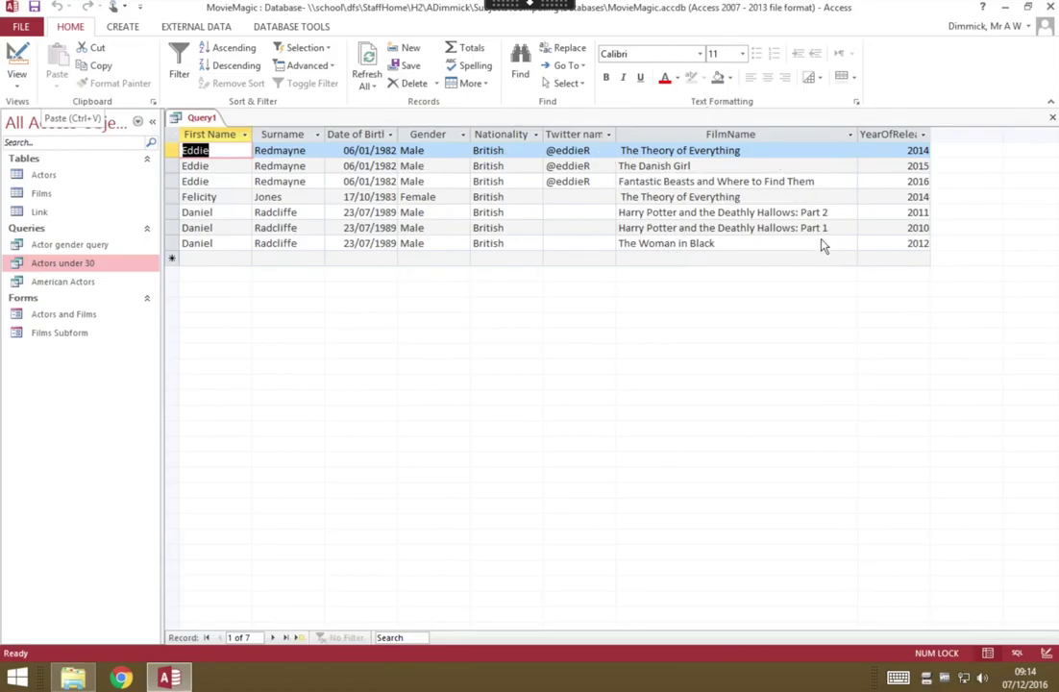
- Save the query as Actors and Films Query
right_click(197, 117)
left_click(235, 123)
type("Actors and ")
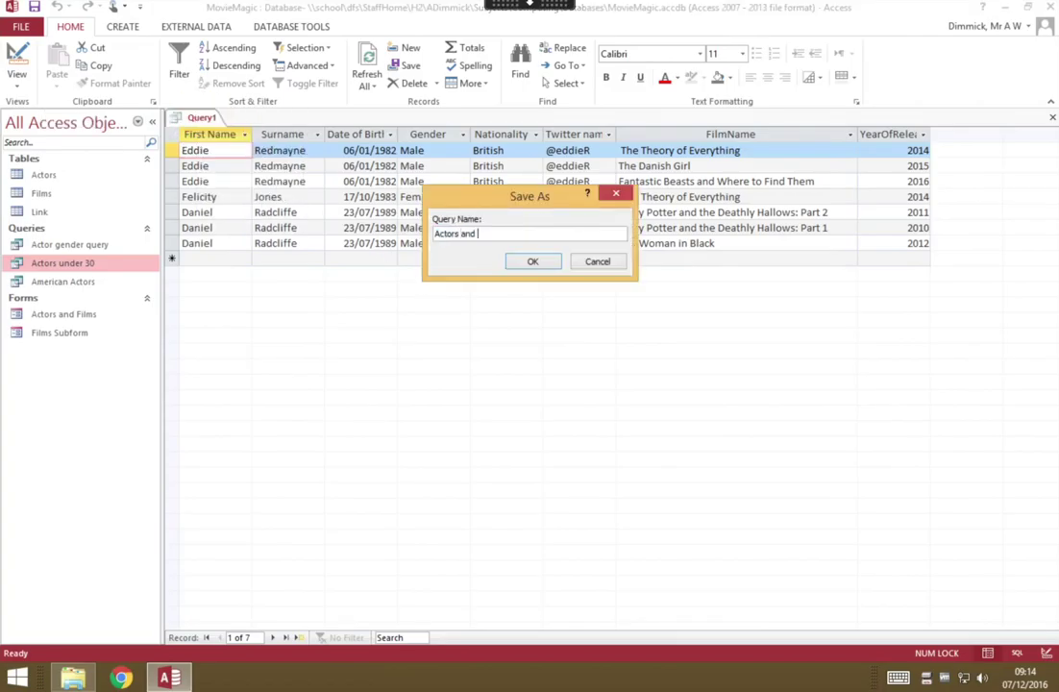
type("Films Query")
key("Return")
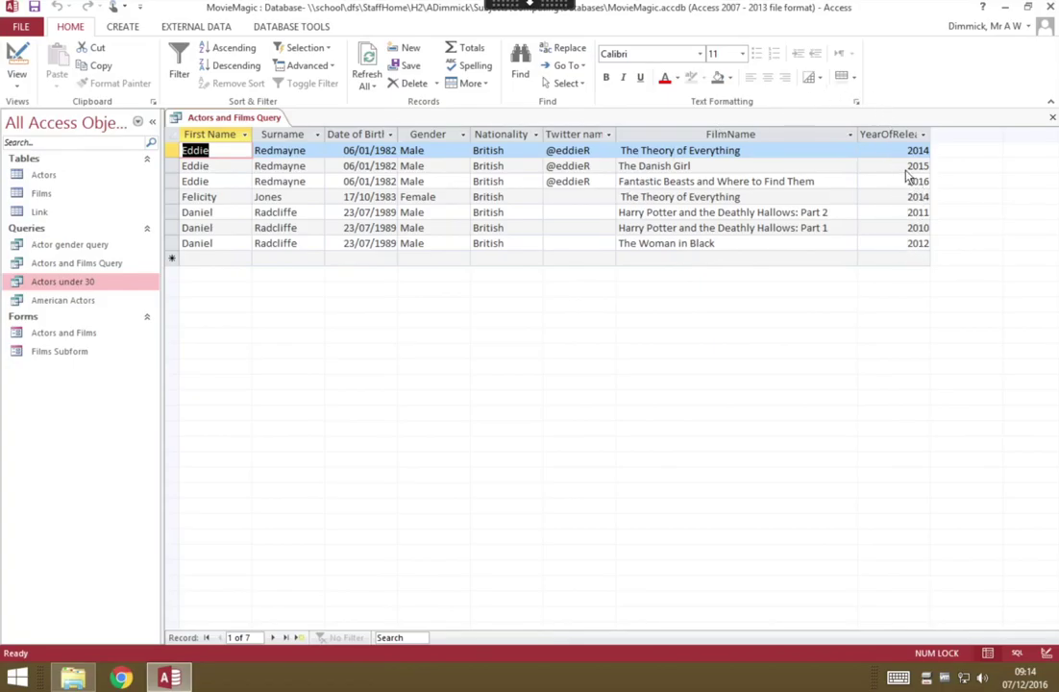
- Return to the query's design, set the YearOfRelease criterion to <2015 and run the query
left_click(17, 58)
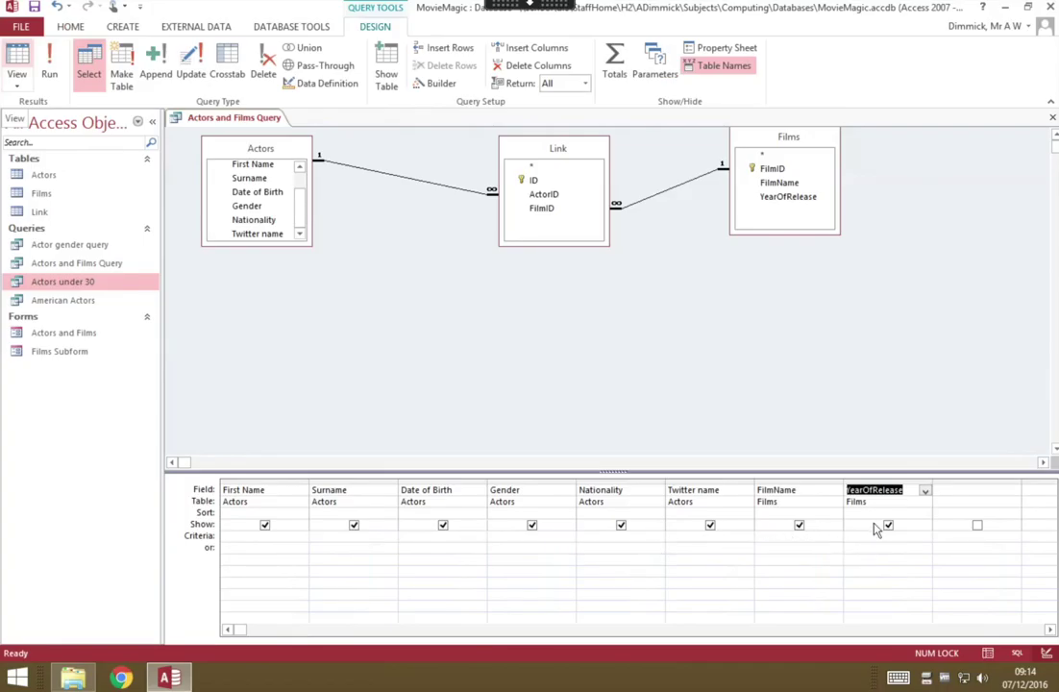
left_click(871, 536)
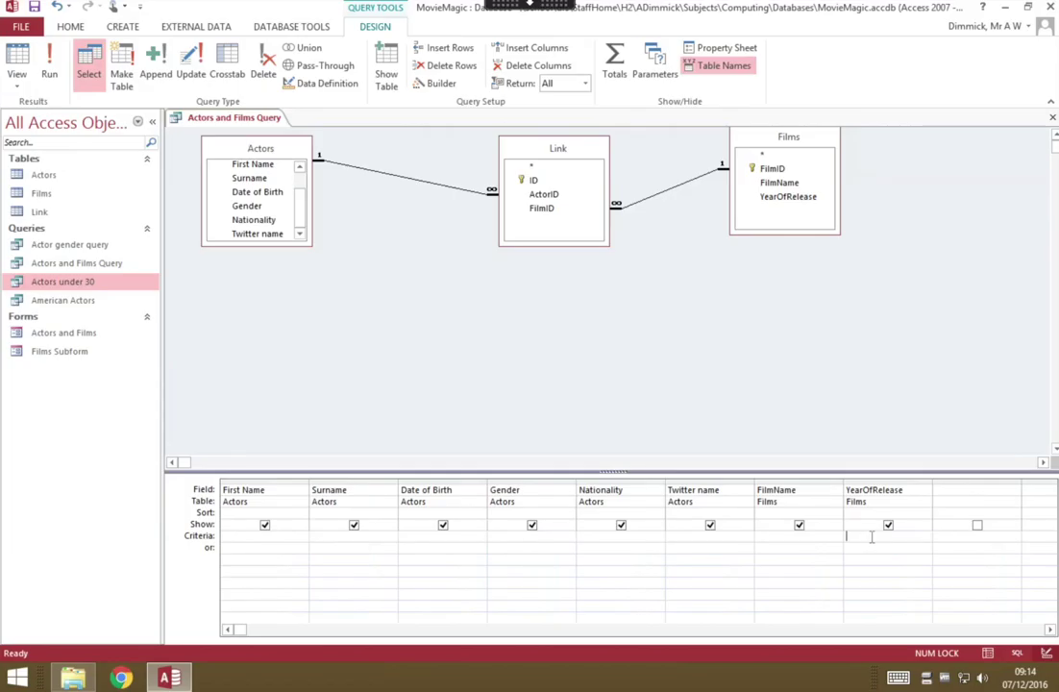
type("<2015")
left_click(50, 65)
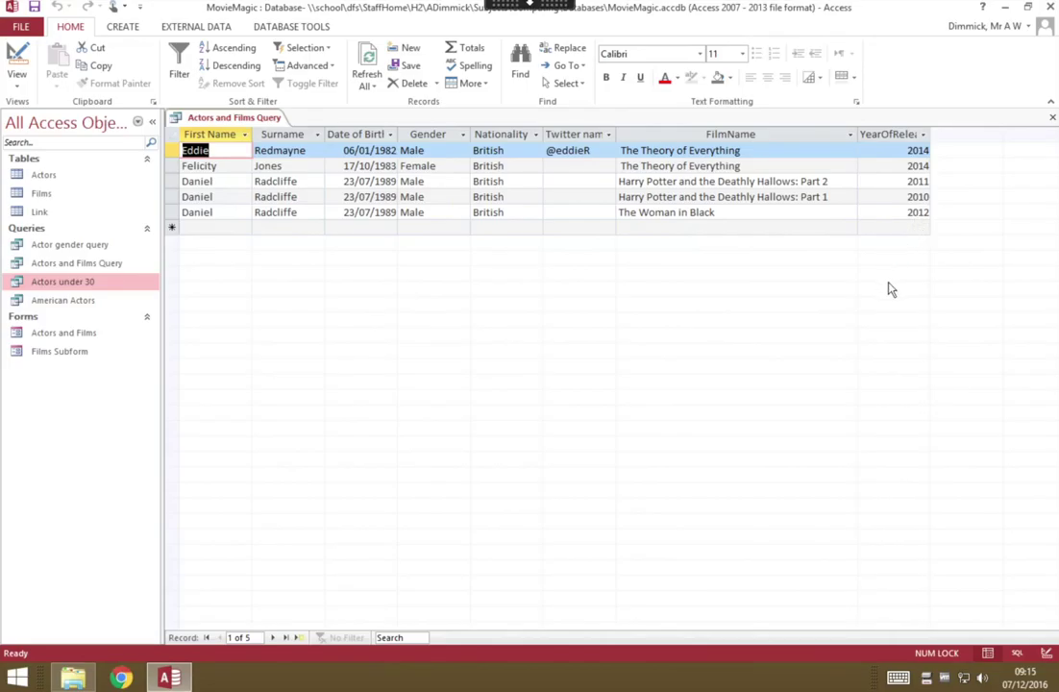
- Clear the YearOfRelease criterion in the query's design, set the Gender criterion to Female and run the query
left_click(17, 53)
left_click_drag(891, 536, 832, 537)
key("Delete")
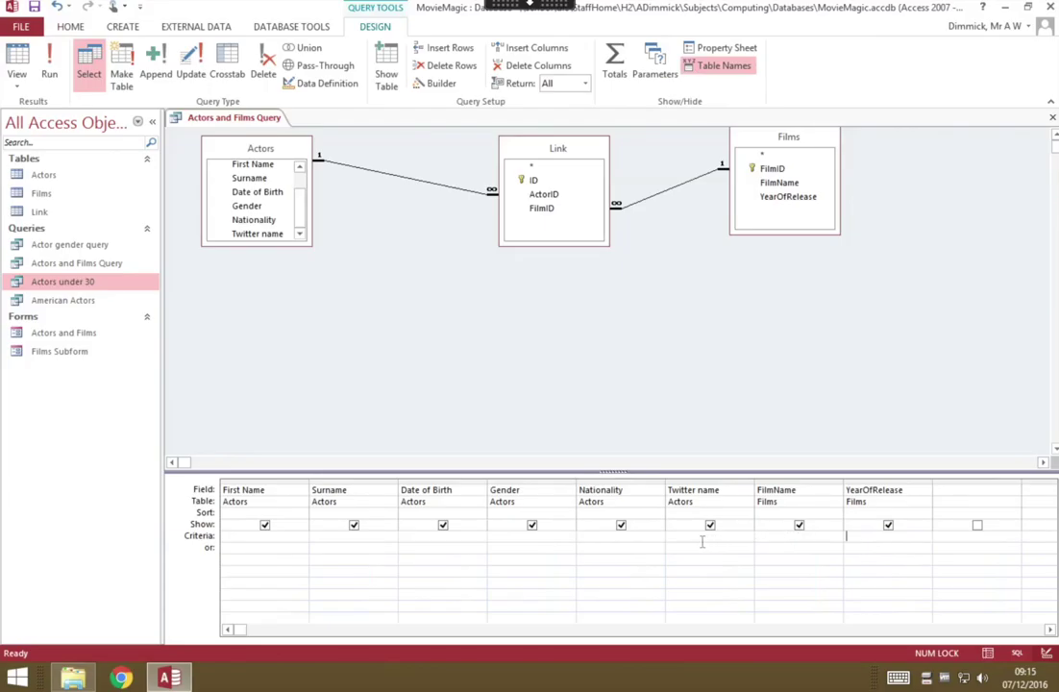
left_click(543, 541)
type("Female")
left_click(53, 69)
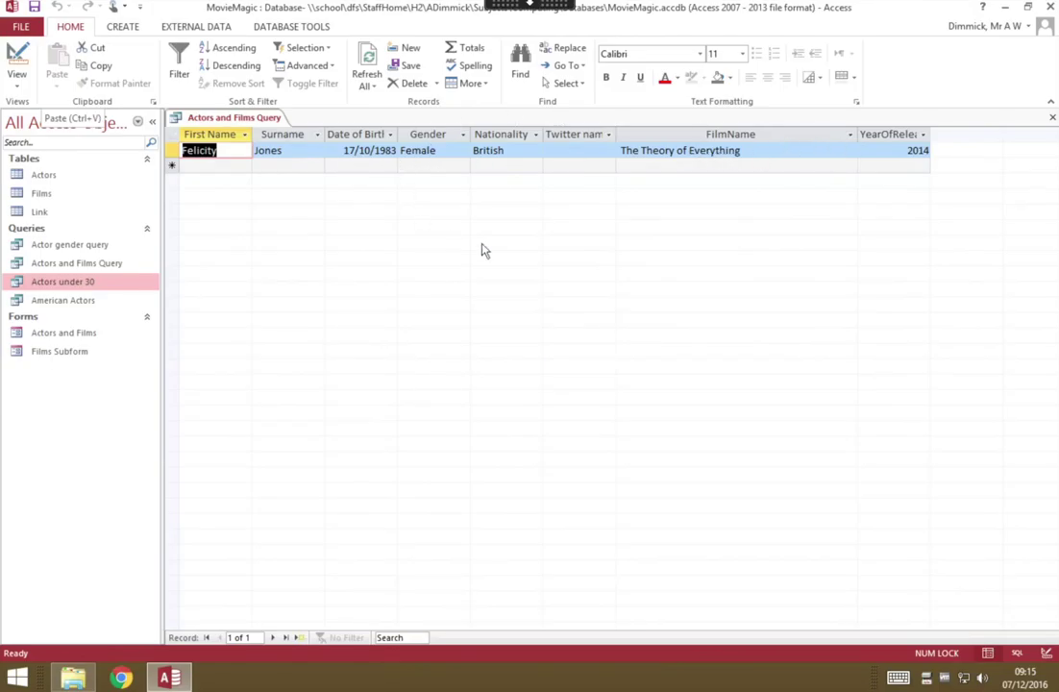
- Return to the query's design and go to the alternative "or" criterion of YearOfRelease
left_click(19, 67)
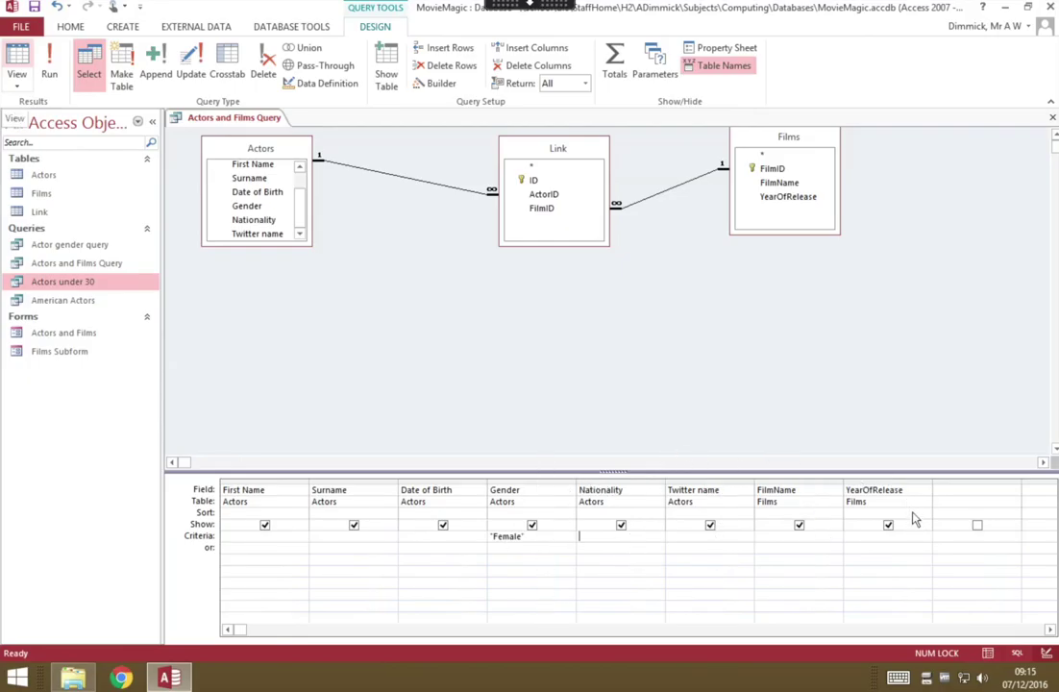
double_click(503, 536)
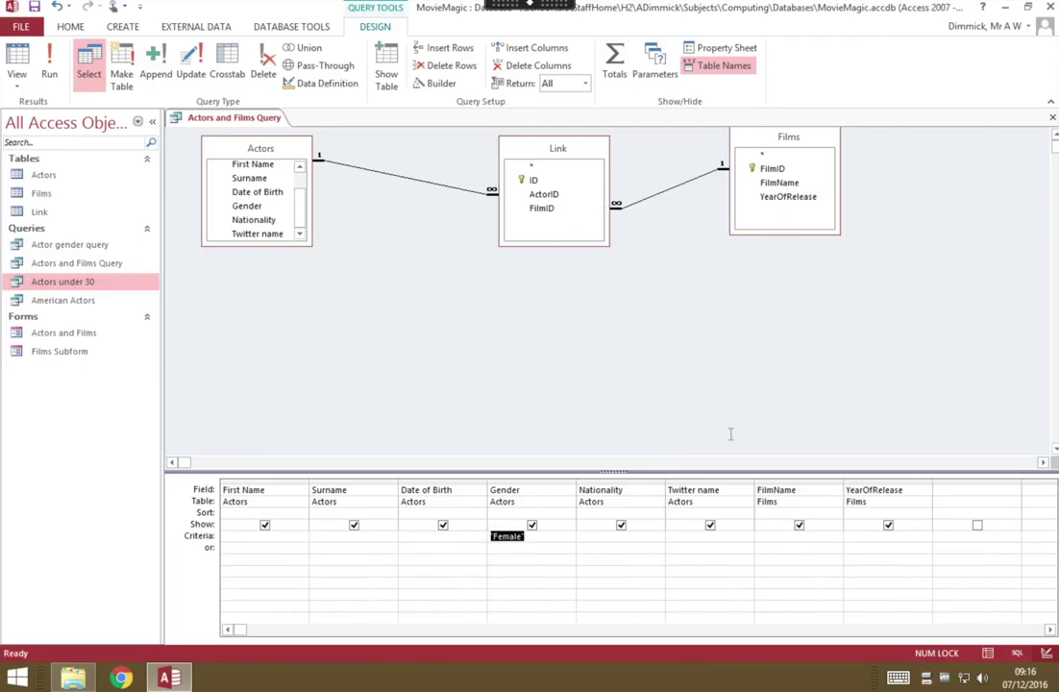
left_click(876, 545)
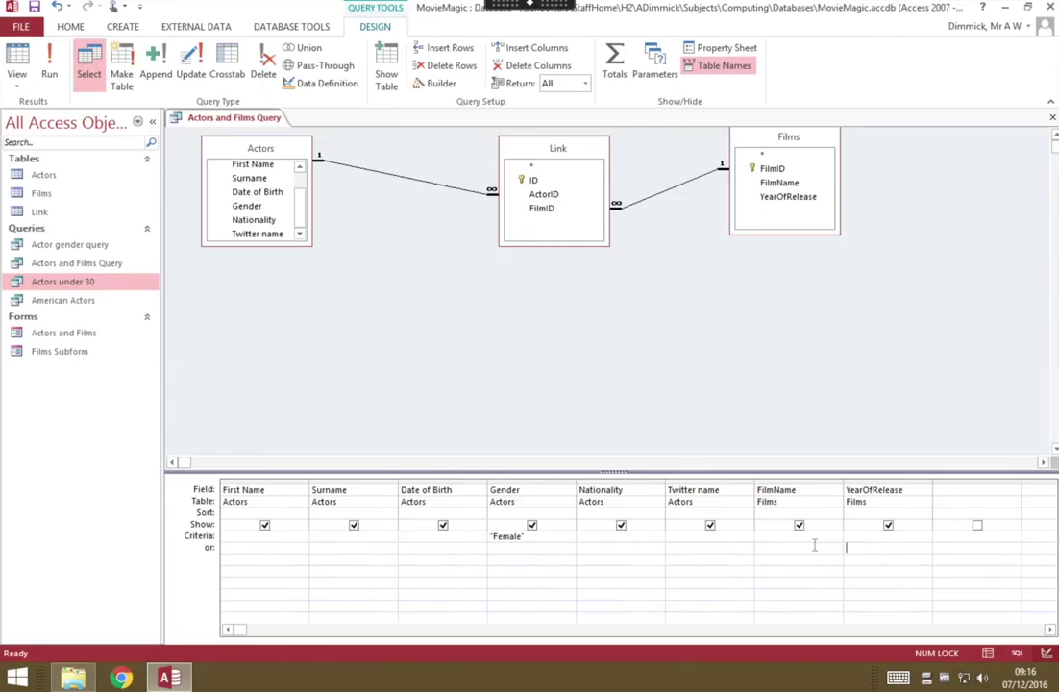